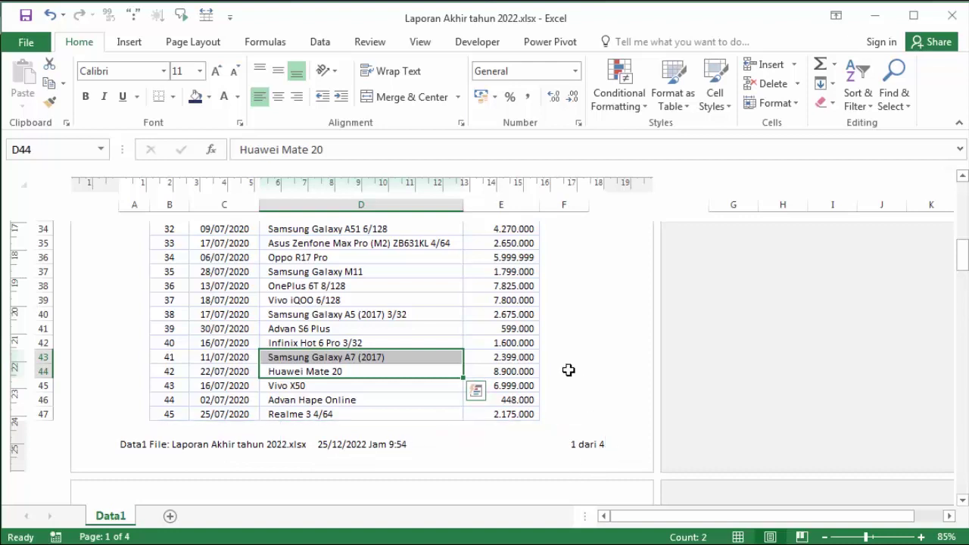
Open the Book1 workbook with the phone sales table and select an empty cell beside it
left_click(534, 328)
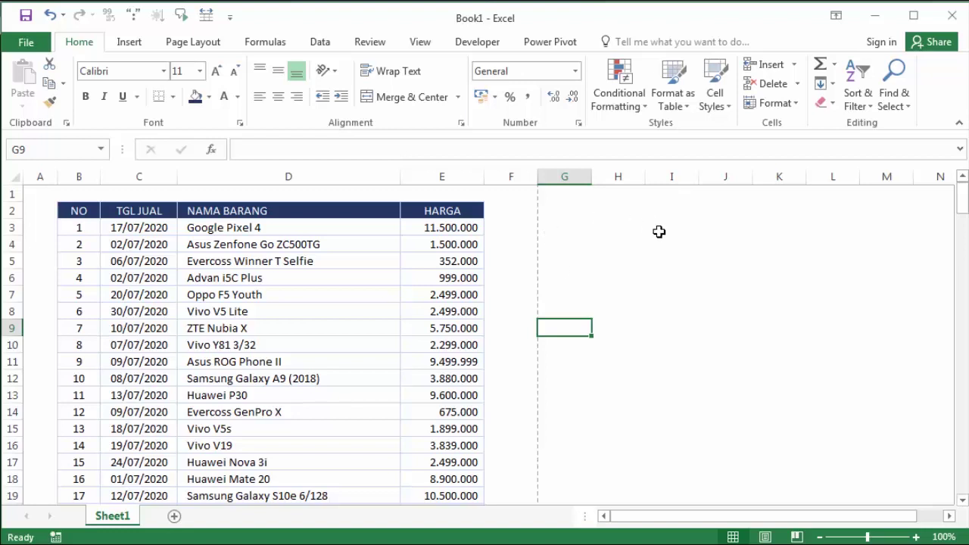
left_click(659, 232)
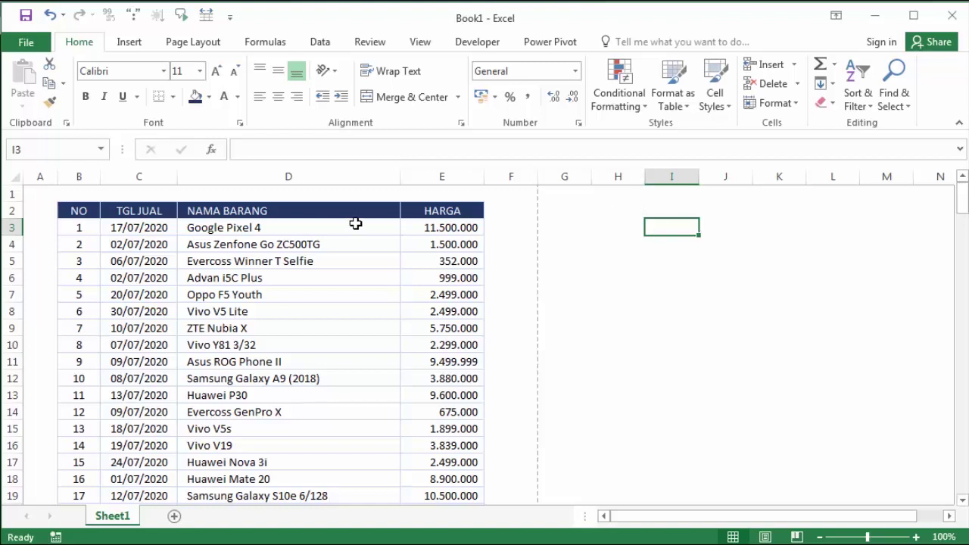
left_click(629, 258)
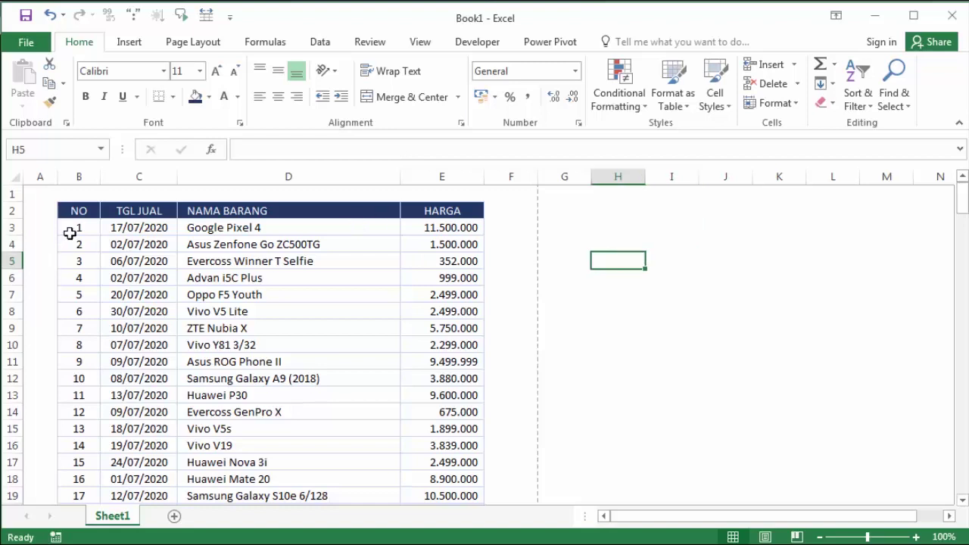
left_click(86, 210)
left_click(143, 211)
left_click(318, 210)
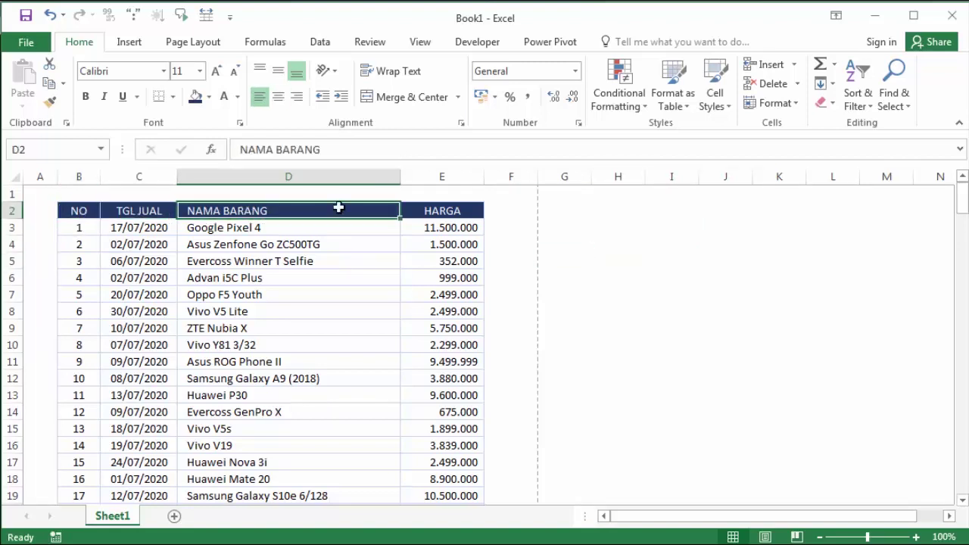
left_click(452, 208)
scroll(400, 239, "down", 5)
scroll(400, 240, "down", 10)
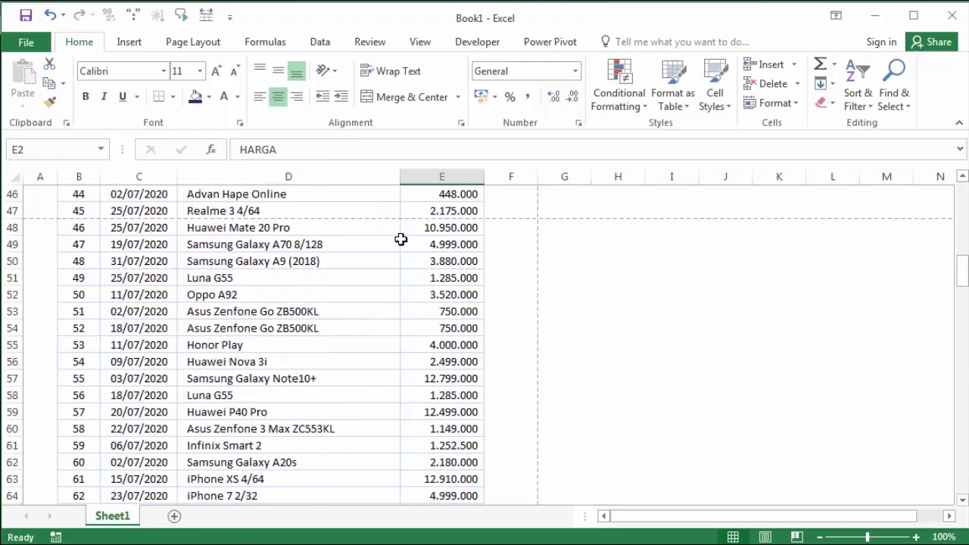
scroll(401, 239, "down", 5)
scroll(401, 239, "down", 10)
scroll(400, 240, "down", 5)
scroll(400, 239, "down", 7)
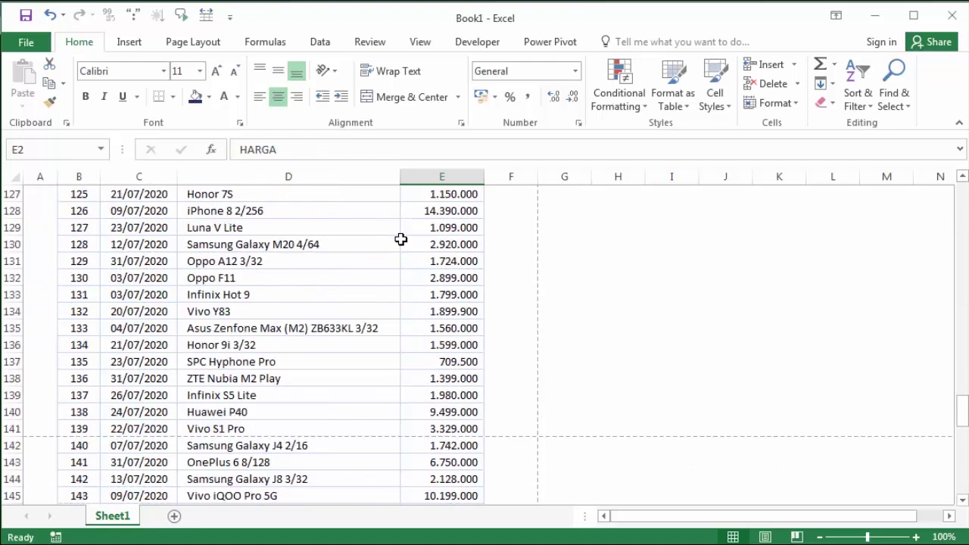
scroll(400, 239, "down", 6)
scroll(401, 239, "down", 7)
scroll(401, 239, "down", 4)
scroll(400, 239, "up", 6)
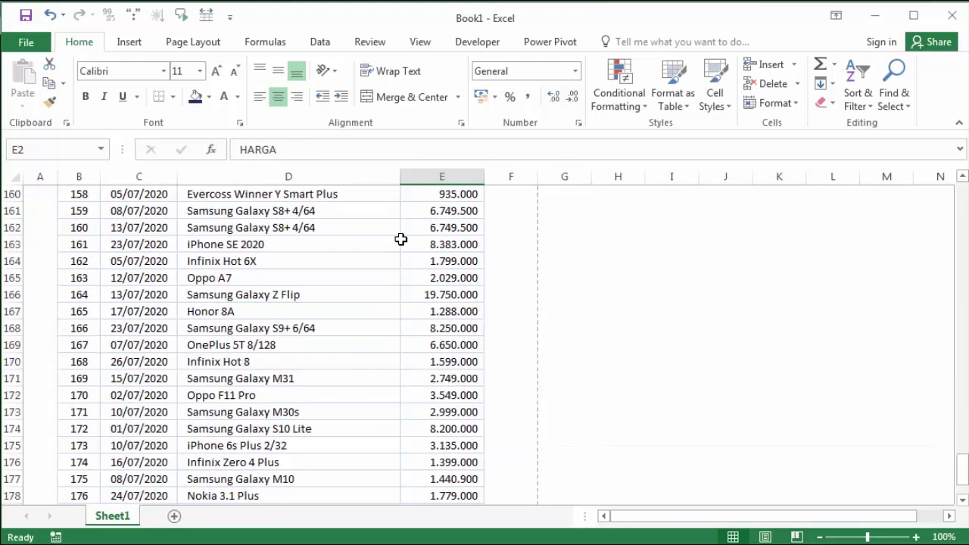
scroll(400, 239, "up", 5)
scroll(400, 239, "up", 5)
scroll(400, 239, "up", 10)
scroll(400, 239, "up", 5)
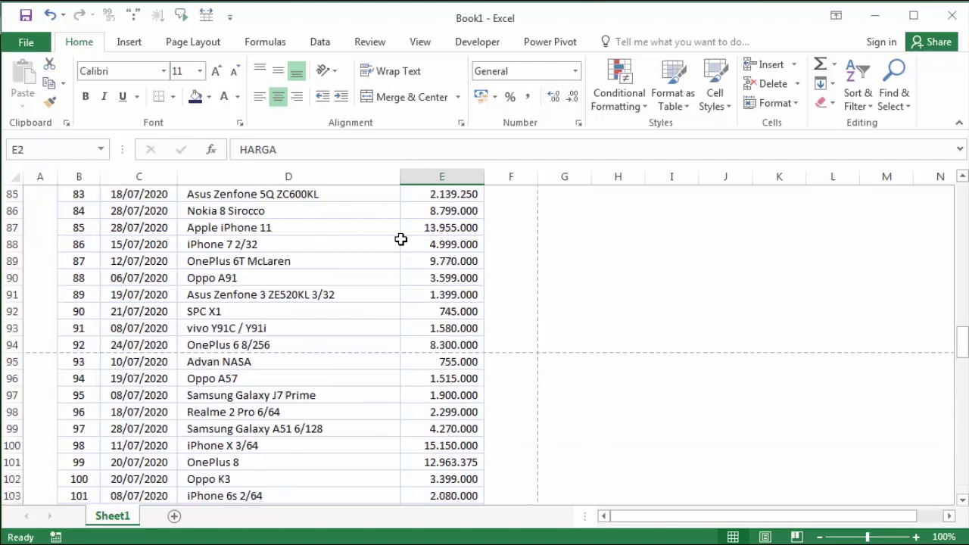
scroll(400, 239, "up", 6)
scroll(401, 240, "up", 10)
scroll(402, 239, "up", 5)
scroll(401, 239, "up", 5)
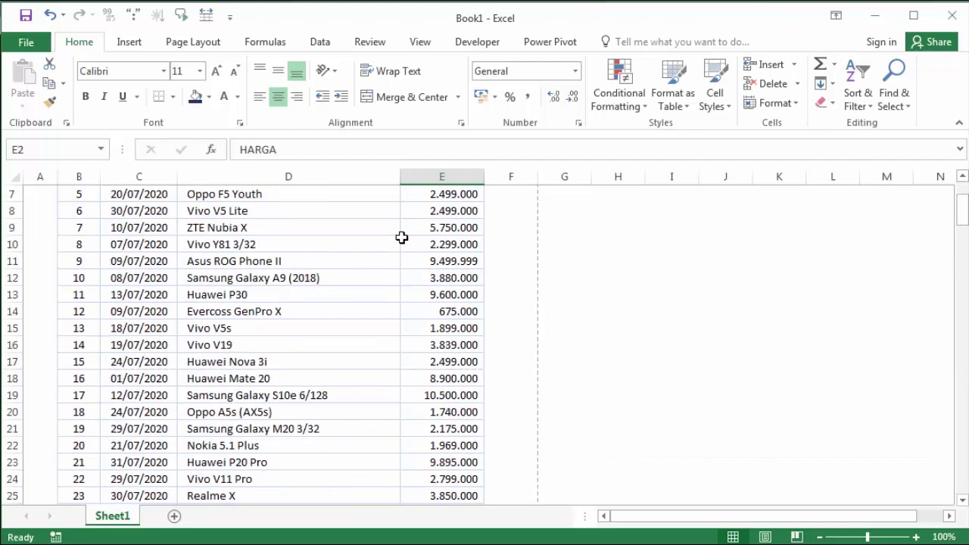
scroll(401, 239, "up", 2)
left_click(355, 212)
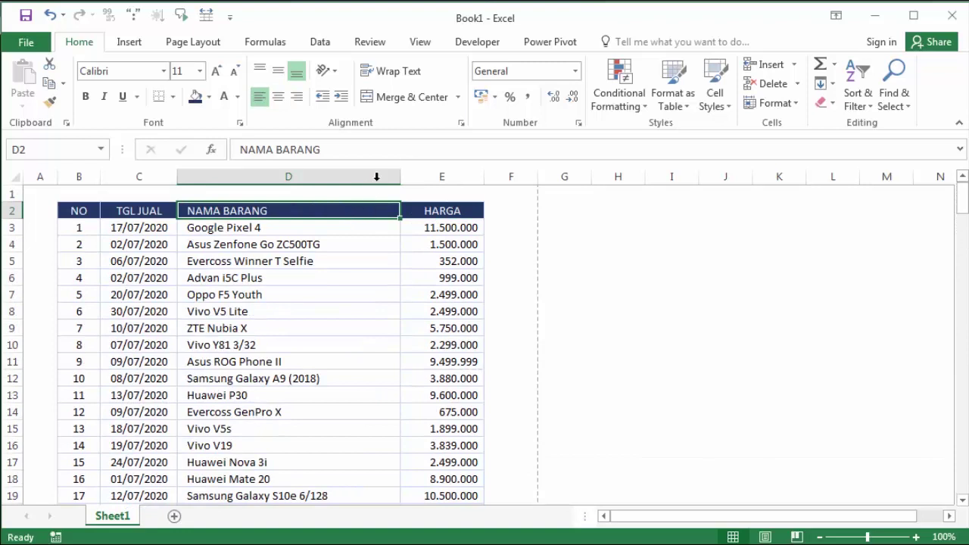
Switch the sales sheet to Page Layout view and scroll through its four printed pages
left_click(421, 43)
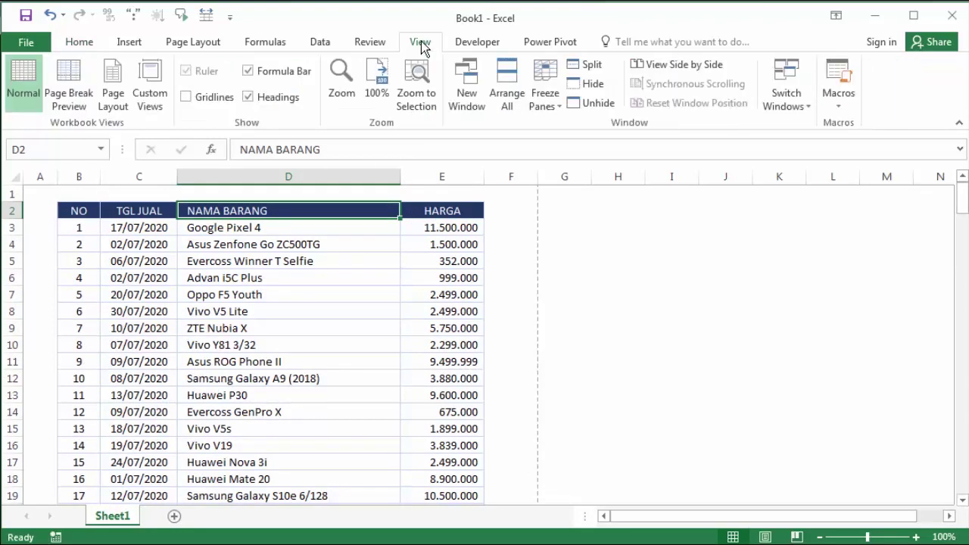
left_click(113, 99)
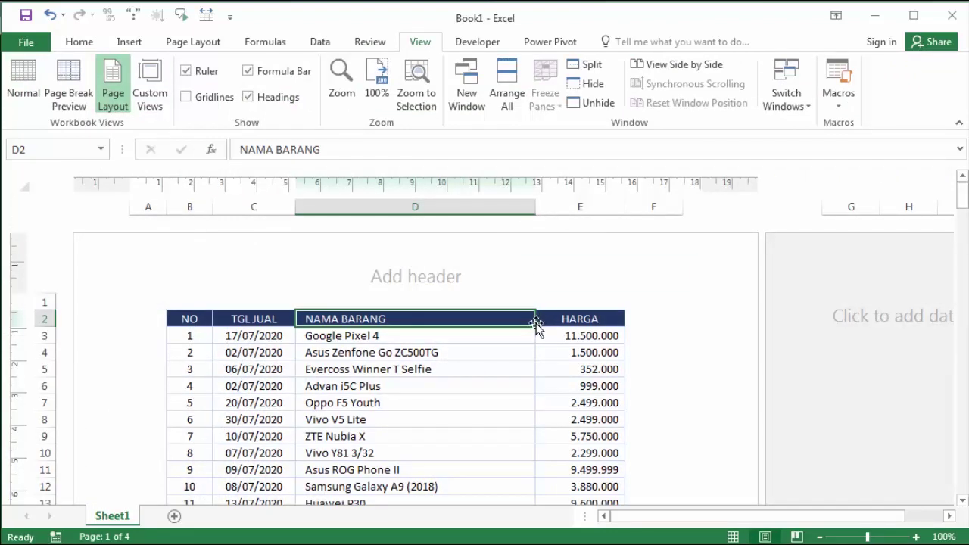
scroll(536, 324, "down", 2)
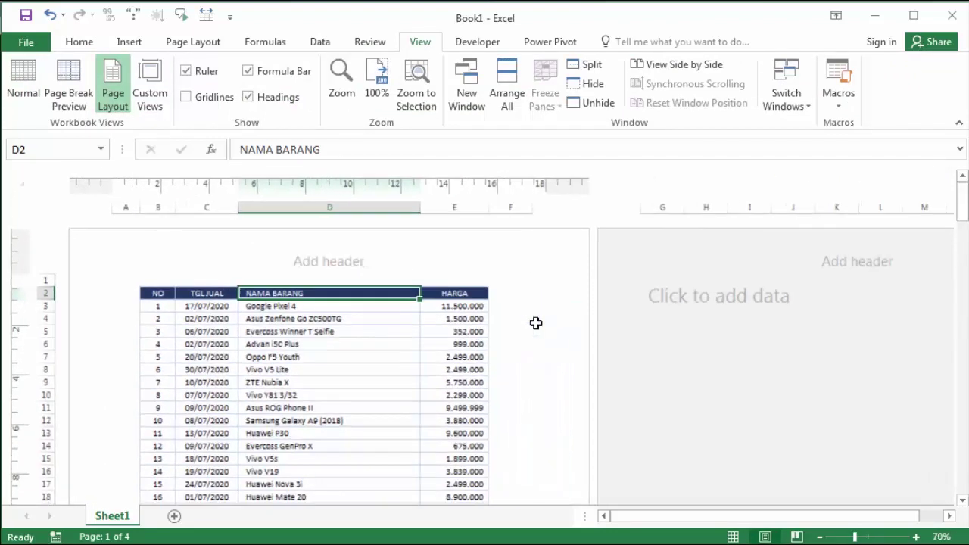
scroll(336, 365, "down", 2)
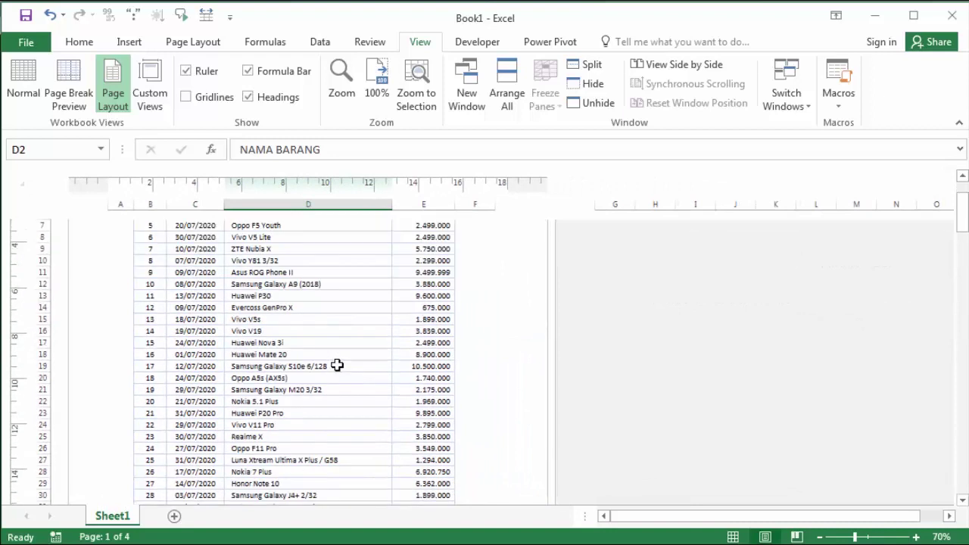
scroll(336, 365, "down", 3)
scroll(345, 360, "down", 3)
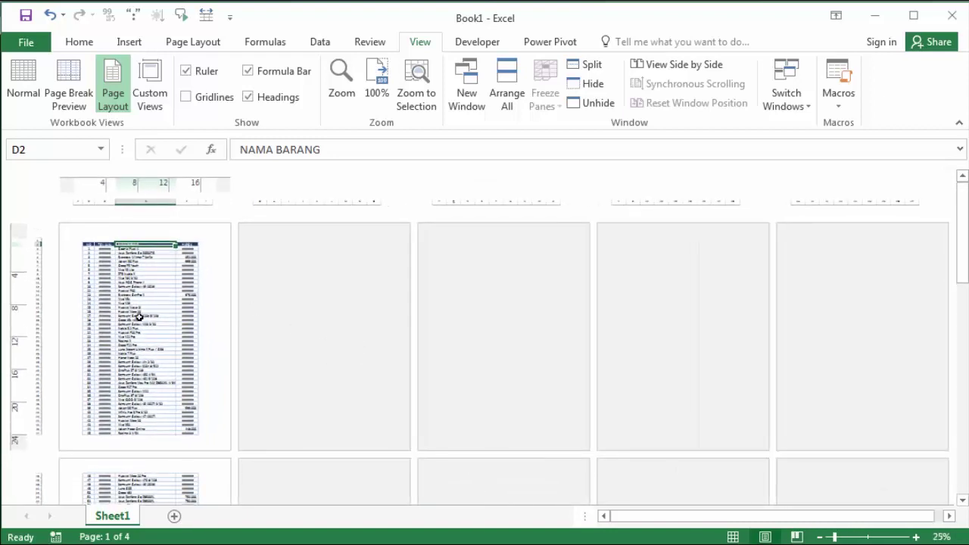
scroll(189, 483, "down", 5)
scroll(190, 481, "down", 1)
scroll(191, 473, "down", 2)
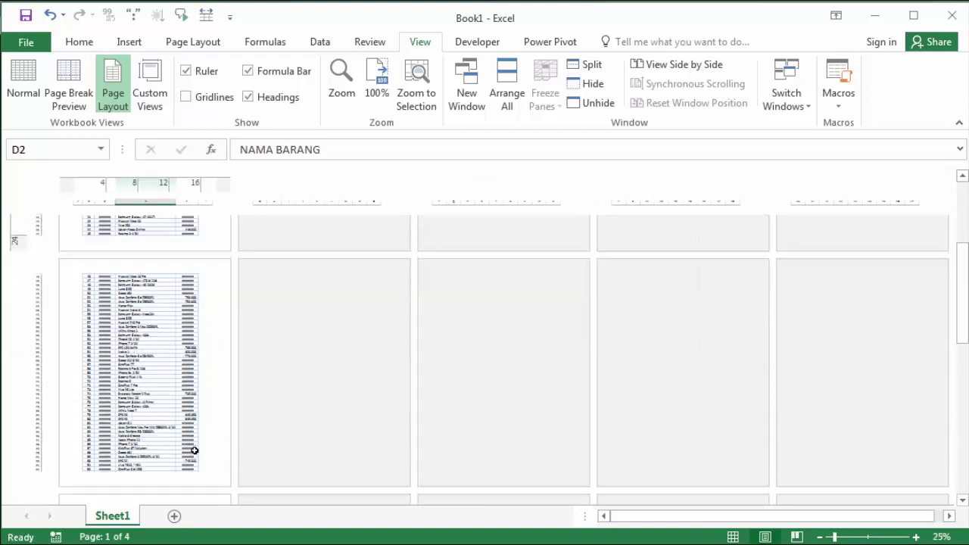
scroll(193, 462, "down", 2)
scroll(195, 450, "down", 2)
scroll(194, 423, "down", 7)
scroll(193, 404, "down", 5)
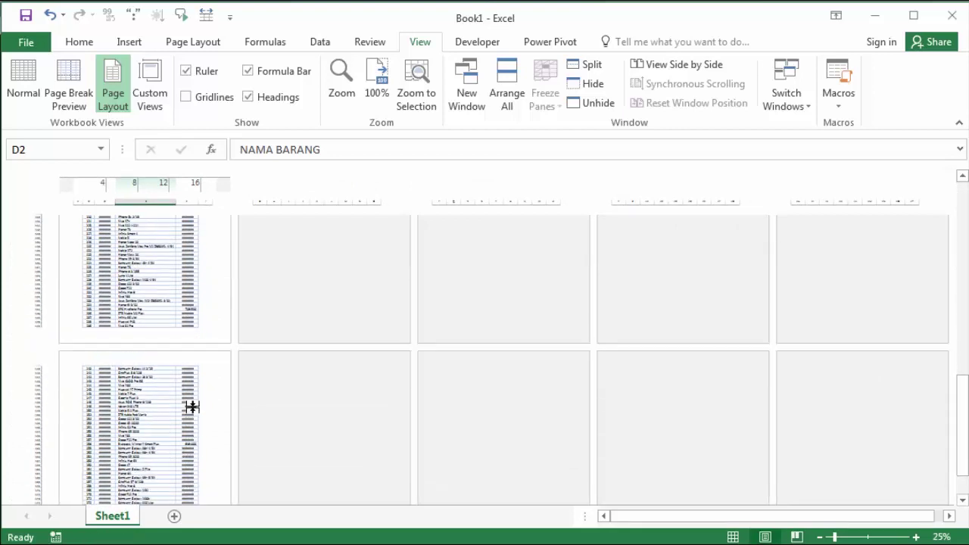
scroll(193, 404, "down", 10)
scroll(190, 372, "up", 5)
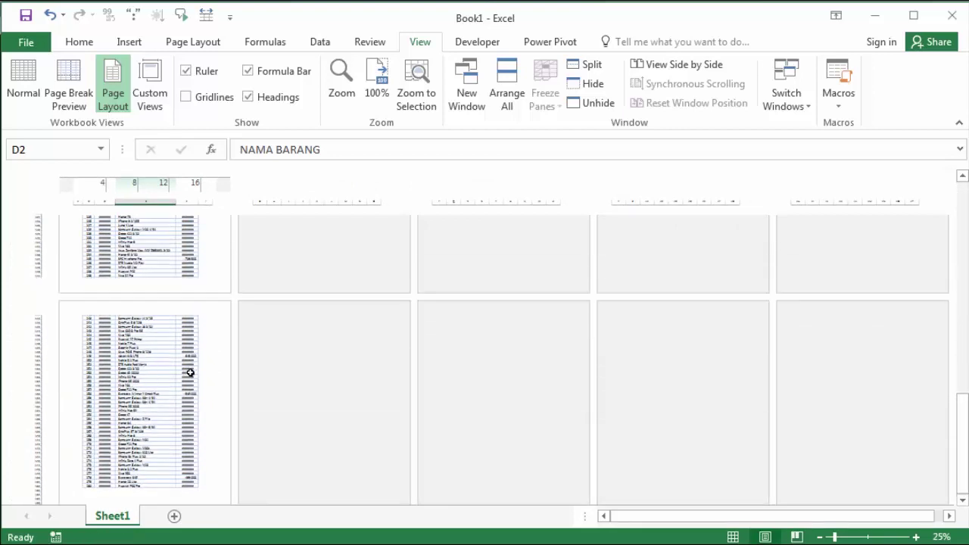
scroll(190, 370, "up", 5)
scroll(190, 358, "up", 5)
scroll(190, 349, "up", 5)
scroll(190, 346, "up", 5)
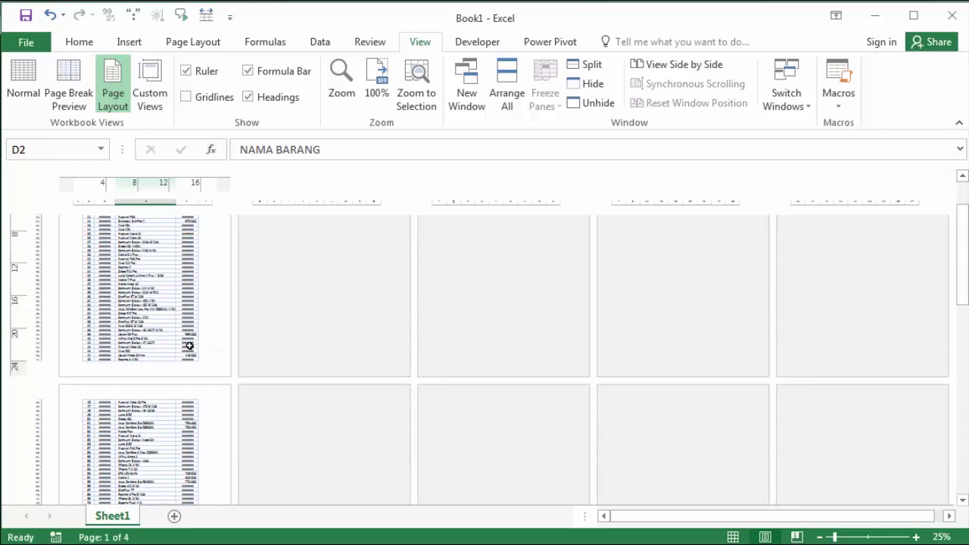
left_click(303, 288)
scroll(174, 287, "up", 2)
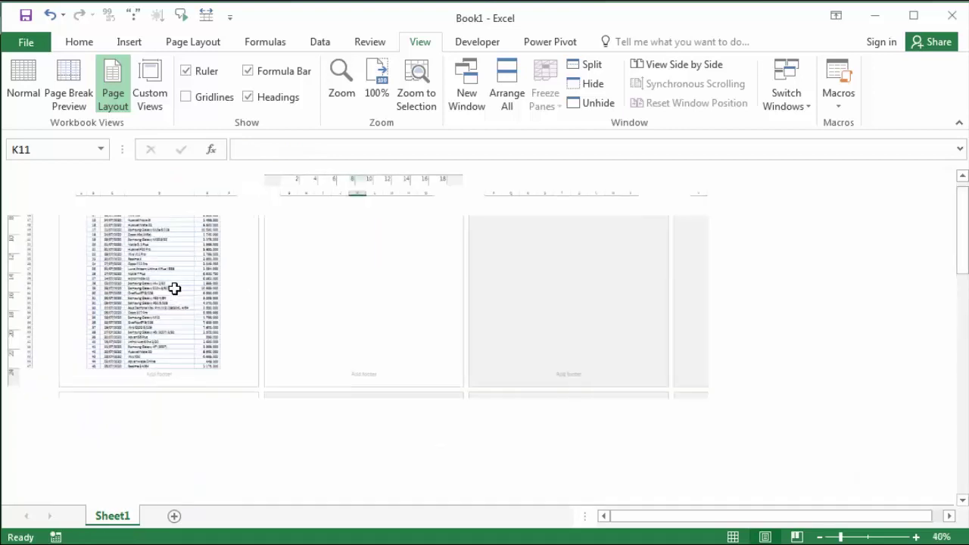
scroll(268, 283, "up", 2)
left_click(242, 360)
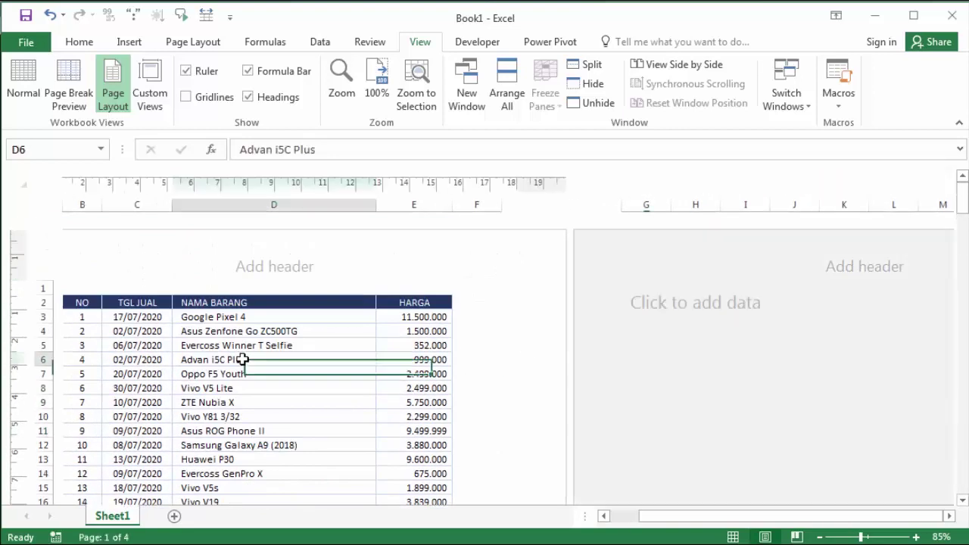
left_click(294, 388)
left_click(271, 259)
left_click(127, 263)
left_click(296, 266)
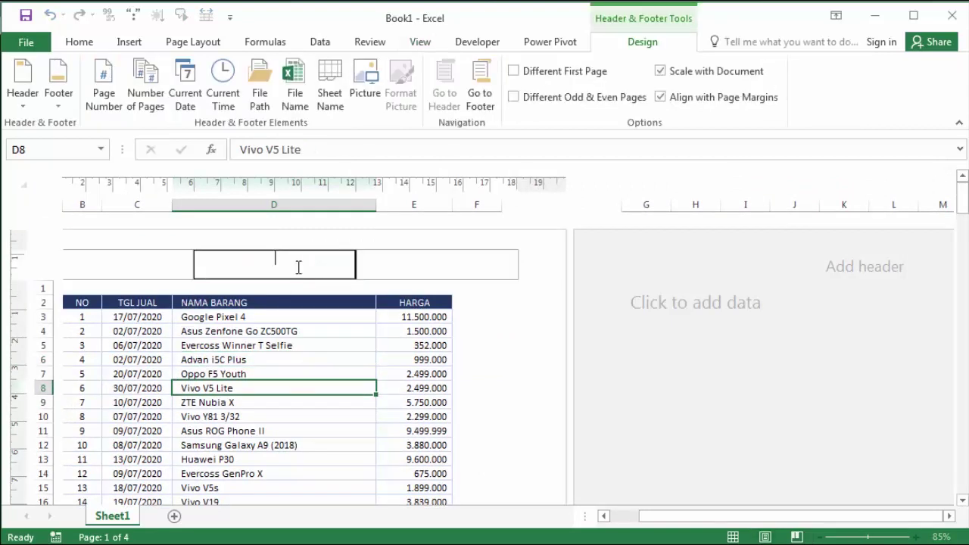
left_click(409, 267)
left_click(251, 271)
left_click(181, 270)
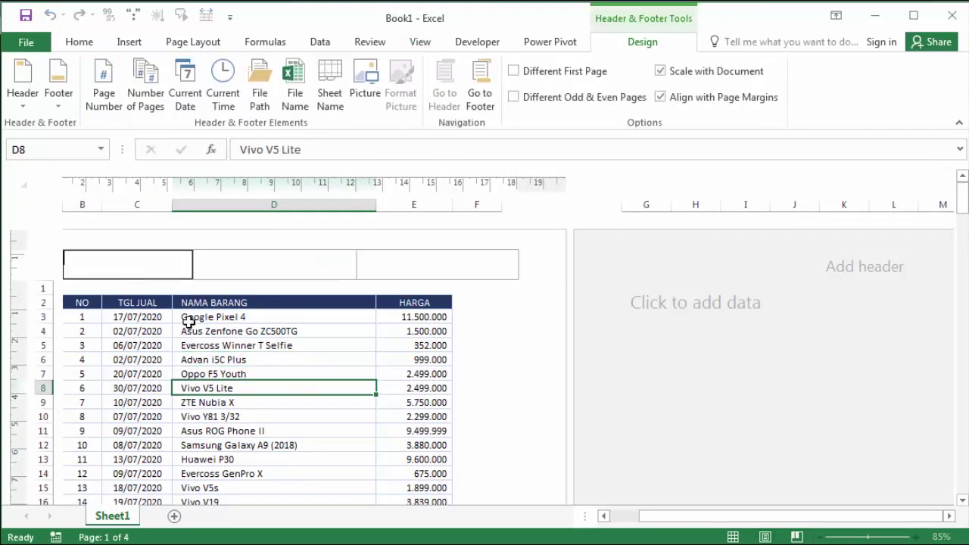
left_click(239, 369)
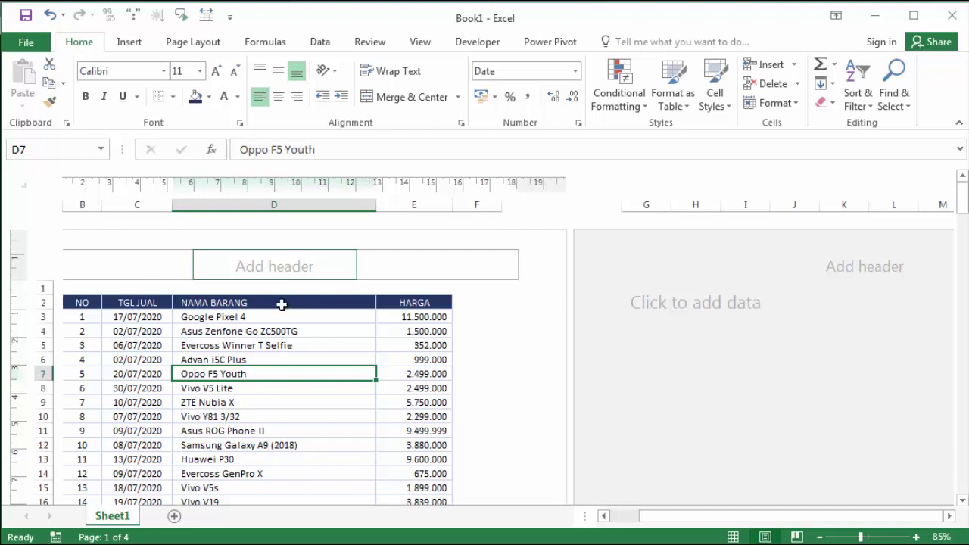
left_click(290, 389)
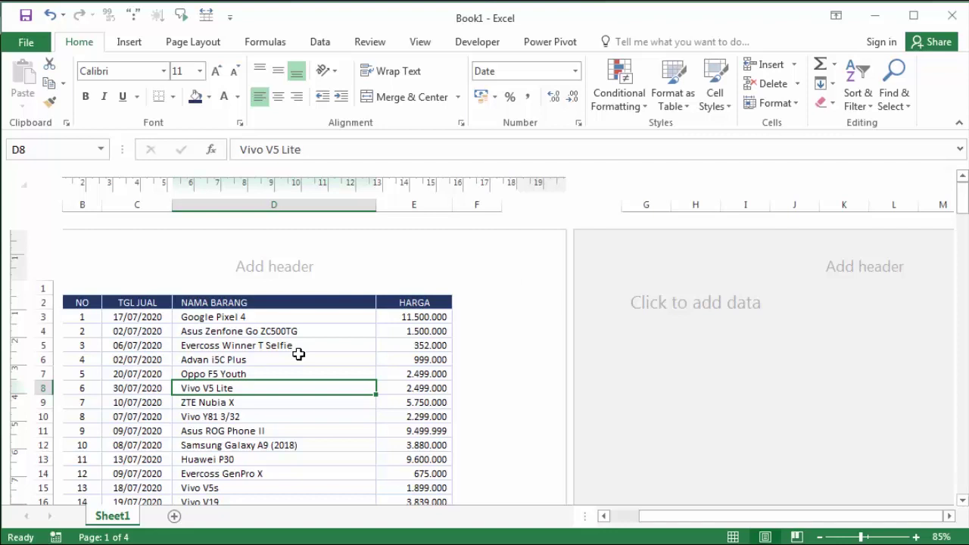
Open the first page's footer and move through its left, centre and right sections
scroll(299, 354, "down", 6)
scroll(299, 355, "down", 5)
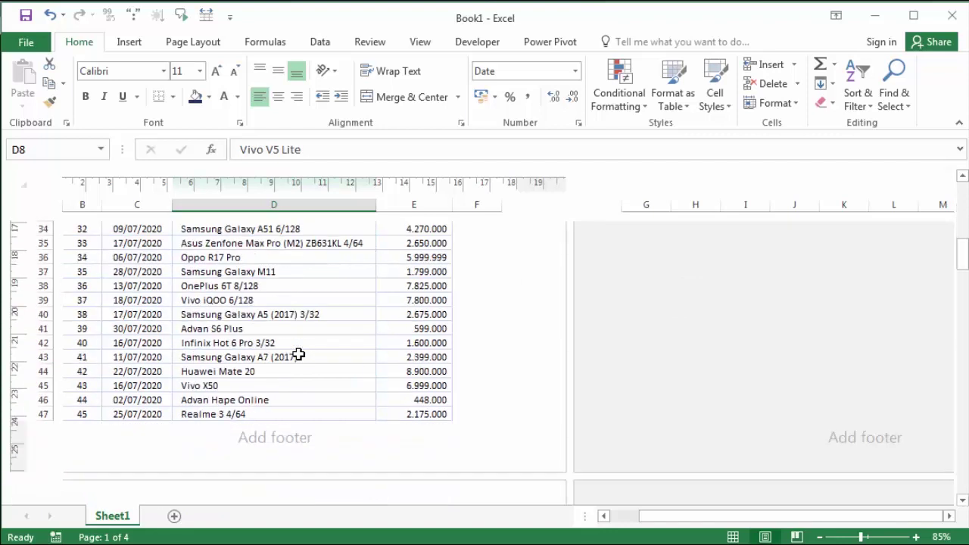
scroll(300, 351, "down", 1)
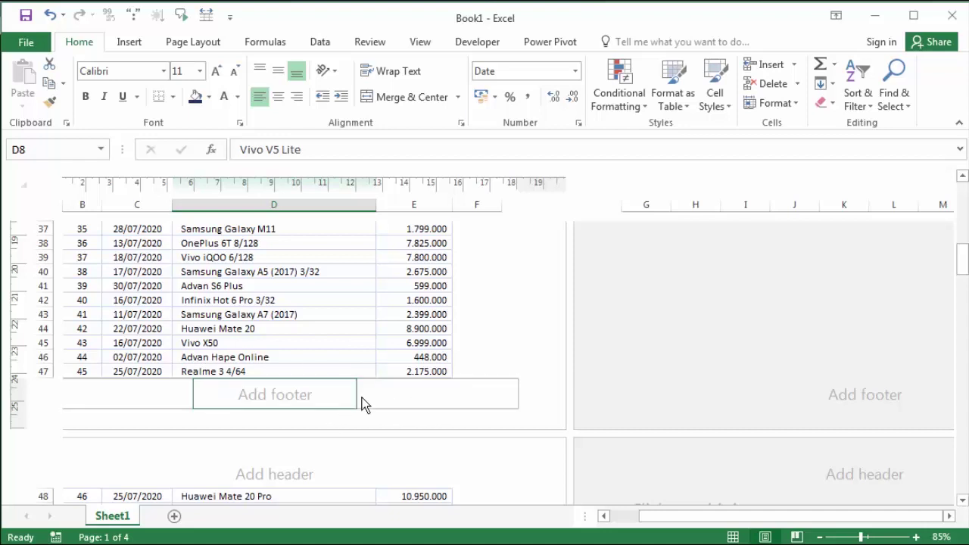
left_click(388, 398)
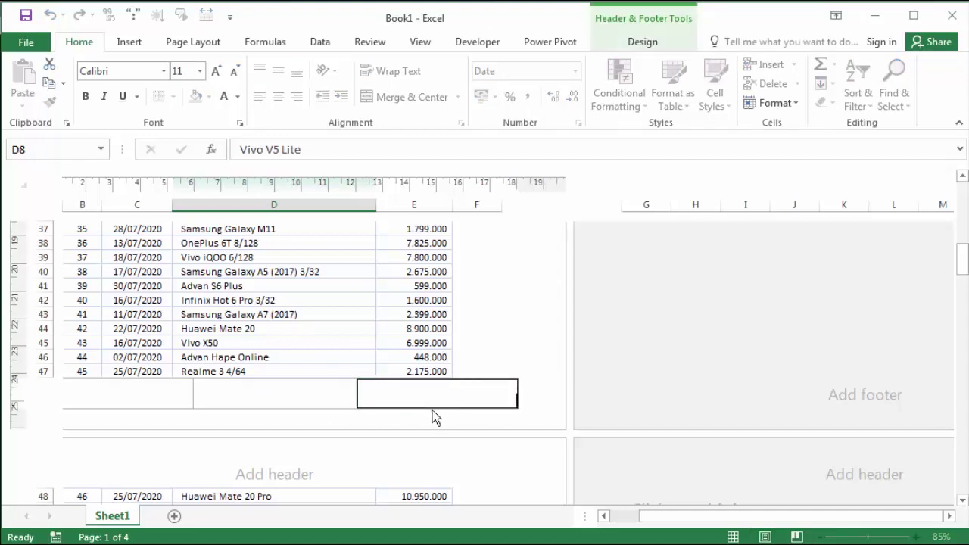
left_click(87, 395)
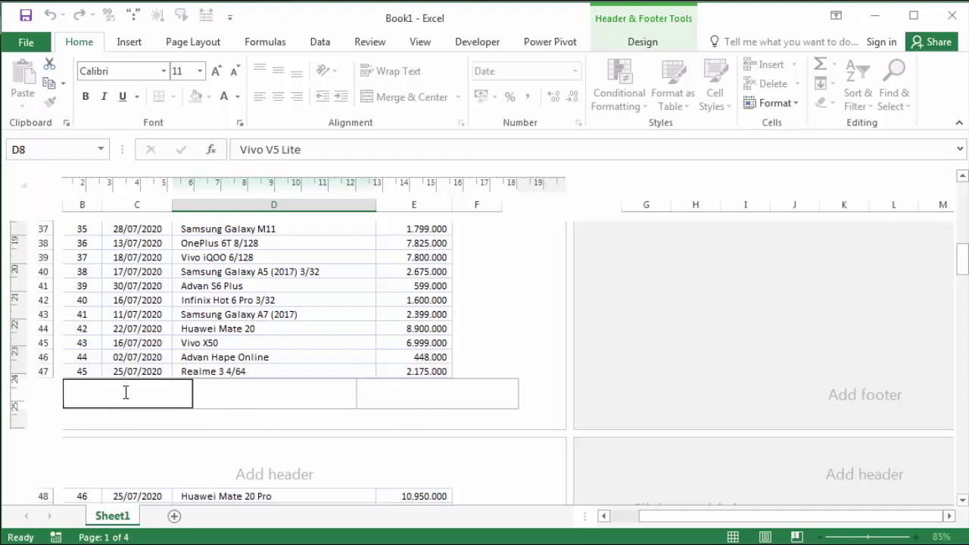
left_click(275, 397)
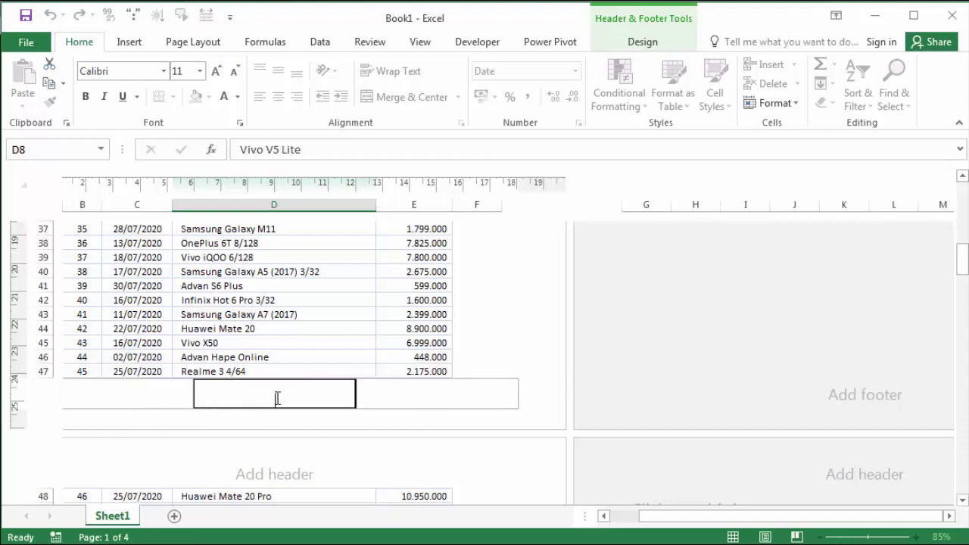
left_click(400, 397)
Leave footer editing and scroll back to the first page's footer area
left_click(363, 314)
scroll(363, 315, "up", 10)
scroll(363, 315, "up", 3)
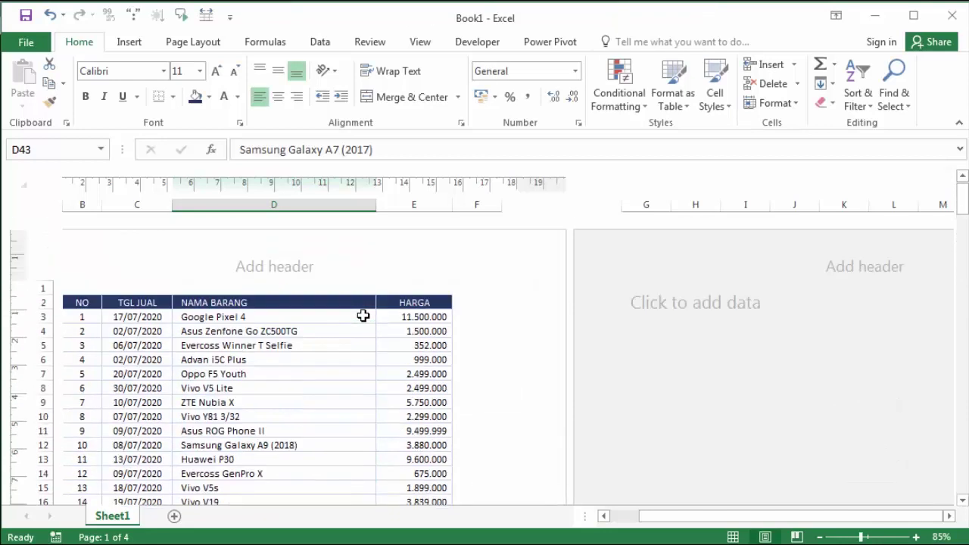
scroll(345, 318, "down", 13)
scroll(333, 333, "down", 6)
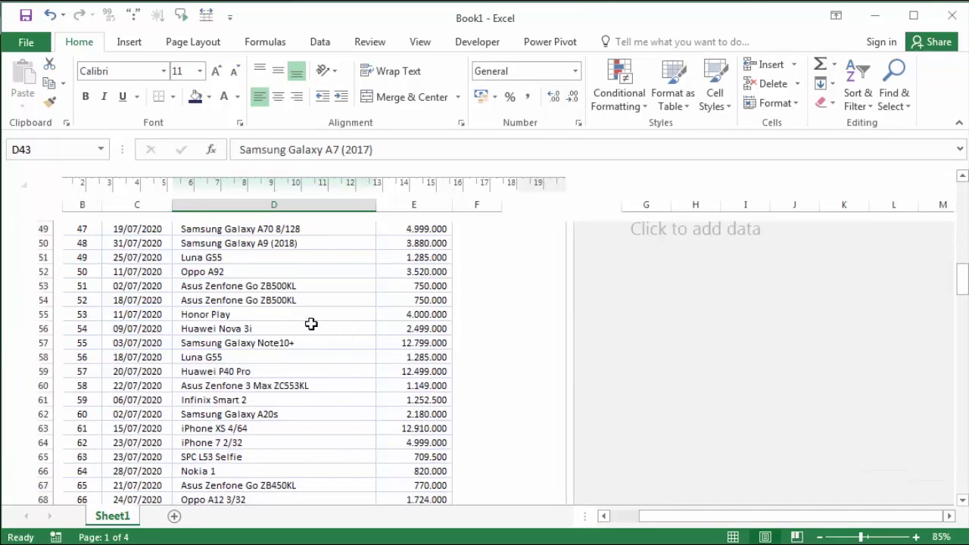
scroll(303, 314, "up", 4)
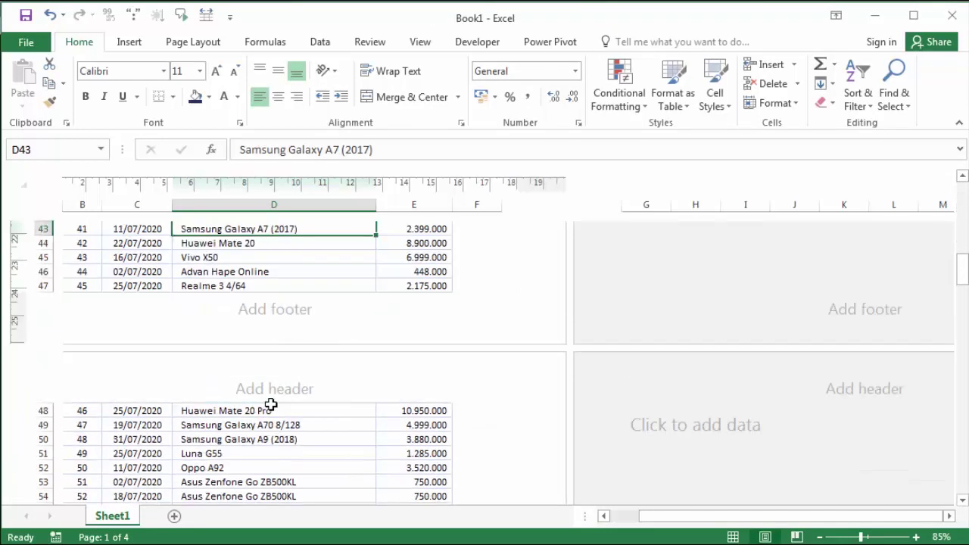
scroll(325, 272, "up", 3)
scroll(326, 271, "up", 8)
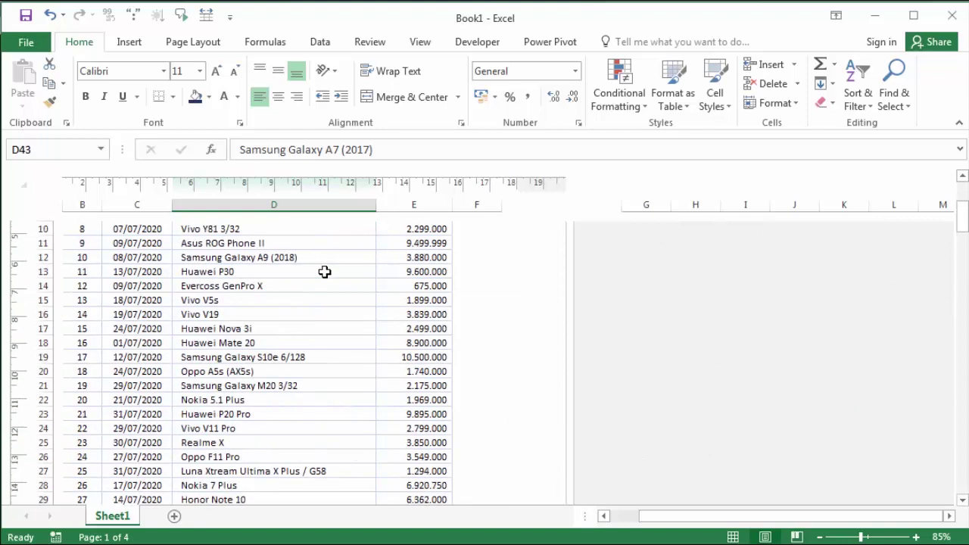
scroll(311, 274, "up", 4)
scroll(314, 303, "down", 6)
scroll(318, 335, "down", 8)
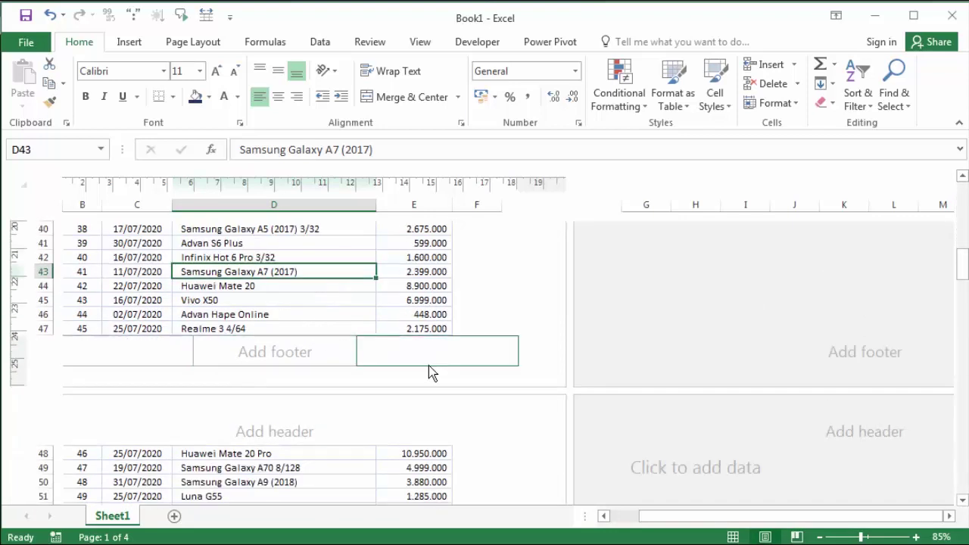
Enter the right footer section, check the Header & Footer design tools, then reopen it
left_click(438, 354)
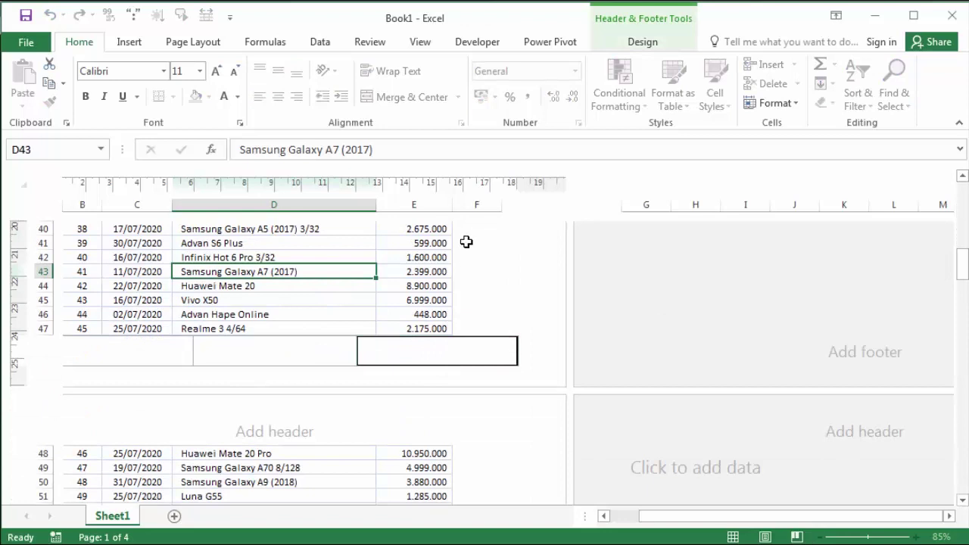
left_click(638, 42)
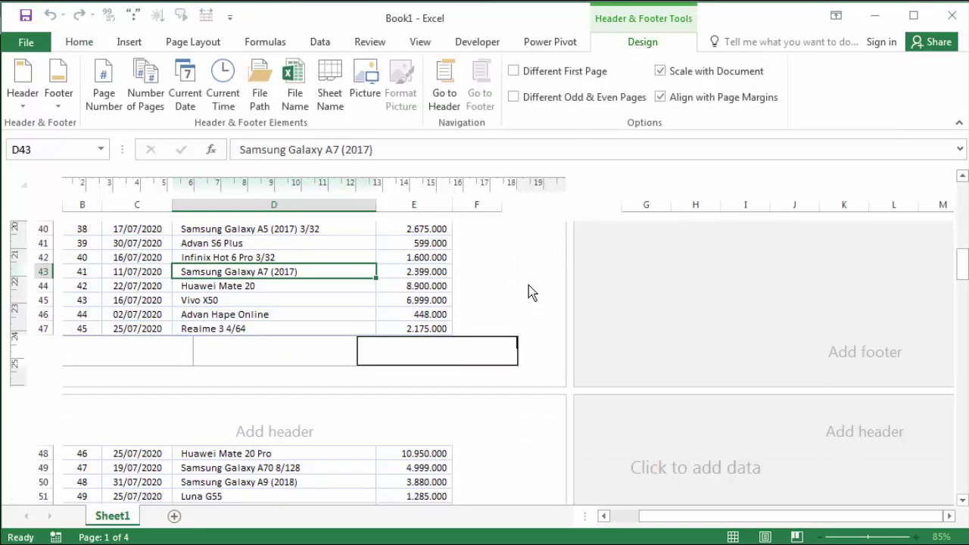
left_click(312, 285)
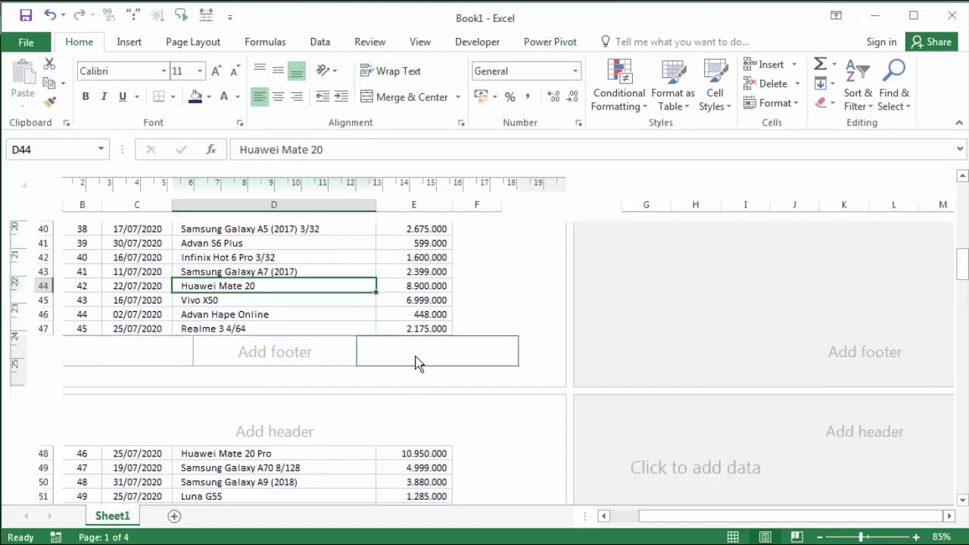
left_click(417, 355)
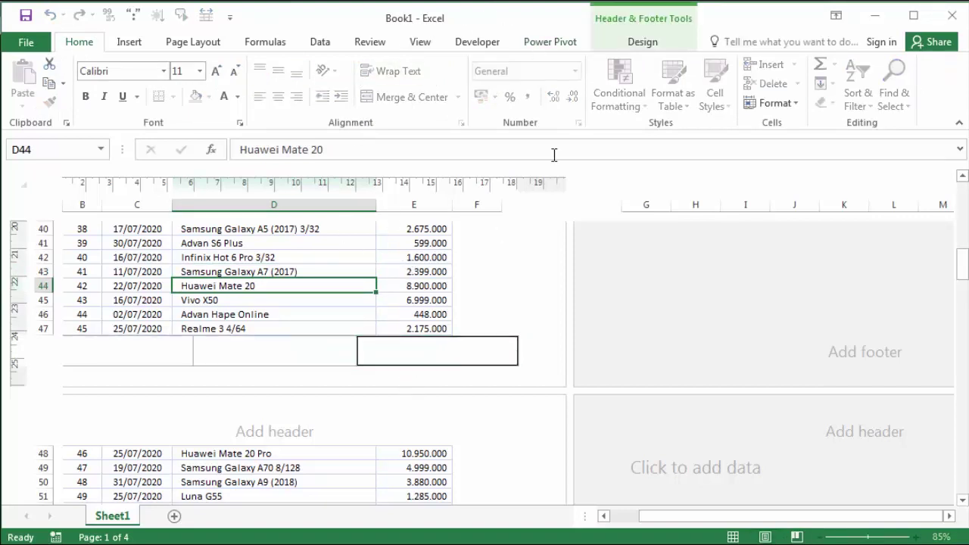
Insert the Page Number field in the right footer so page 1 shows 1
left_click(643, 43)
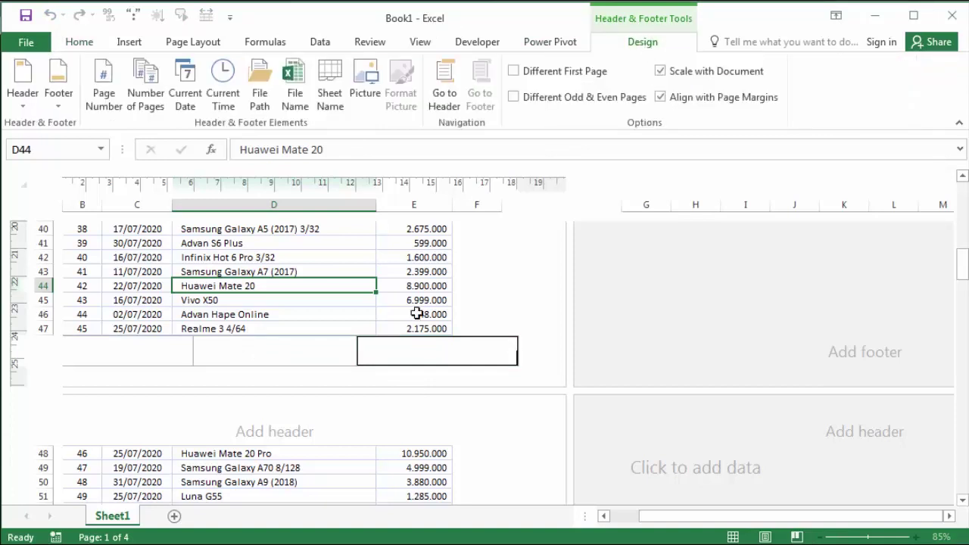
left_click(109, 109)
left_click(389, 266)
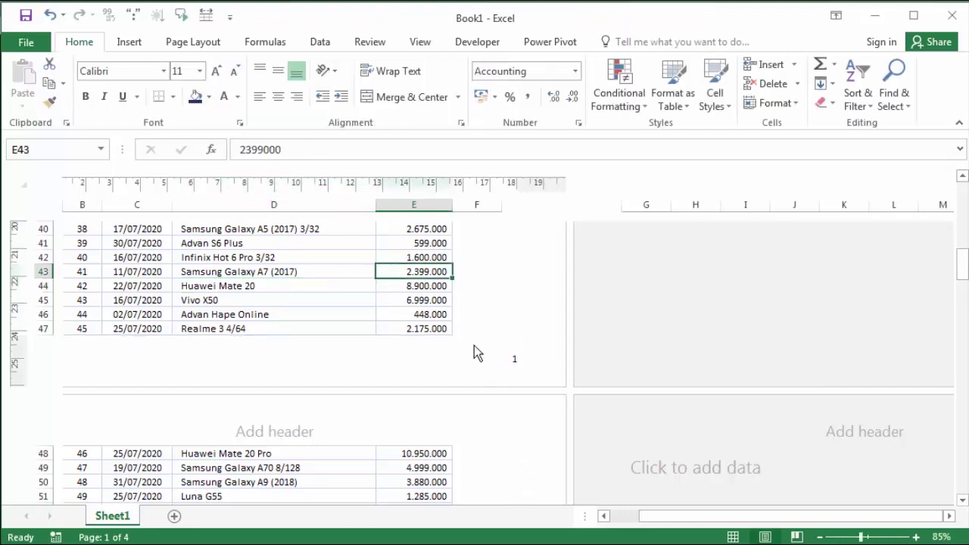
scroll(545, 391, "down", 3)
scroll(545, 392, "down", 6)
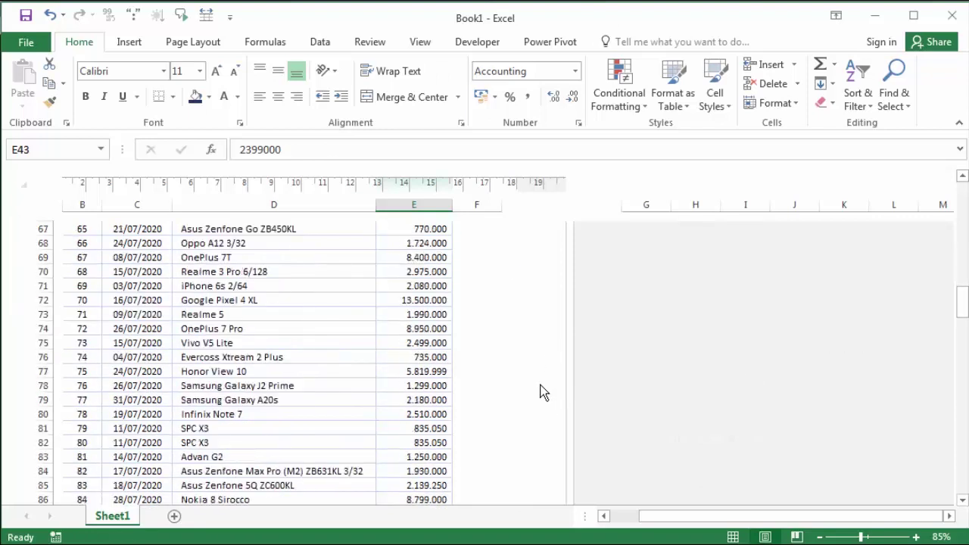
scroll(545, 391, "down", 4)
scroll(545, 391, "down", 2)
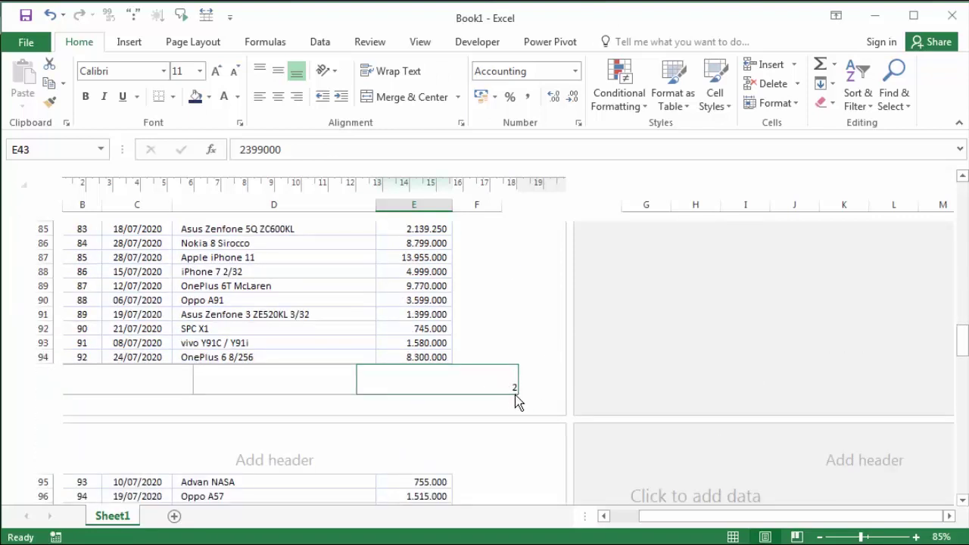
scroll(515, 392, "down", 9)
scroll(515, 393, "down", 4)
scroll(517, 391, "down", 3)
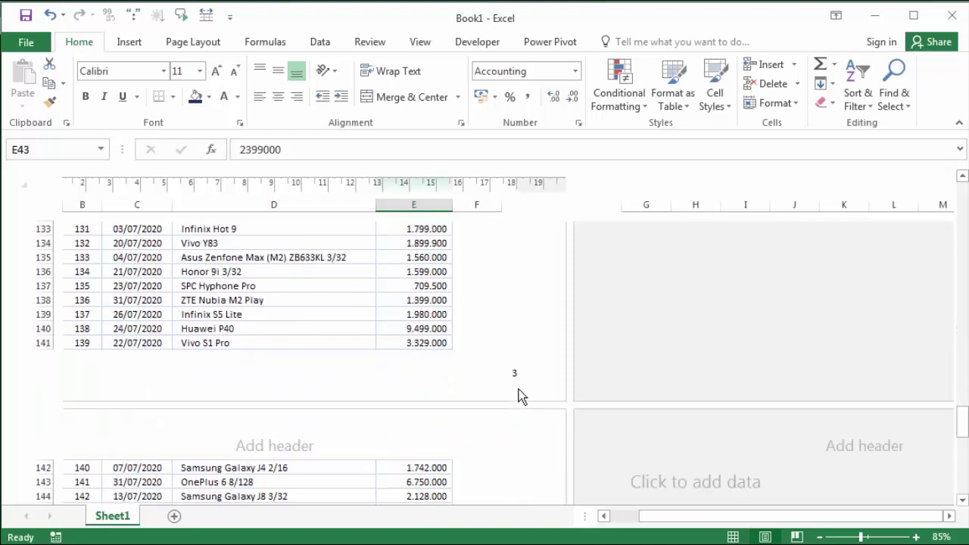
scroll(518, 387, "up", 6)
scroll(518, 388, "up", 10)
scroll(518, 388, "up", 11)
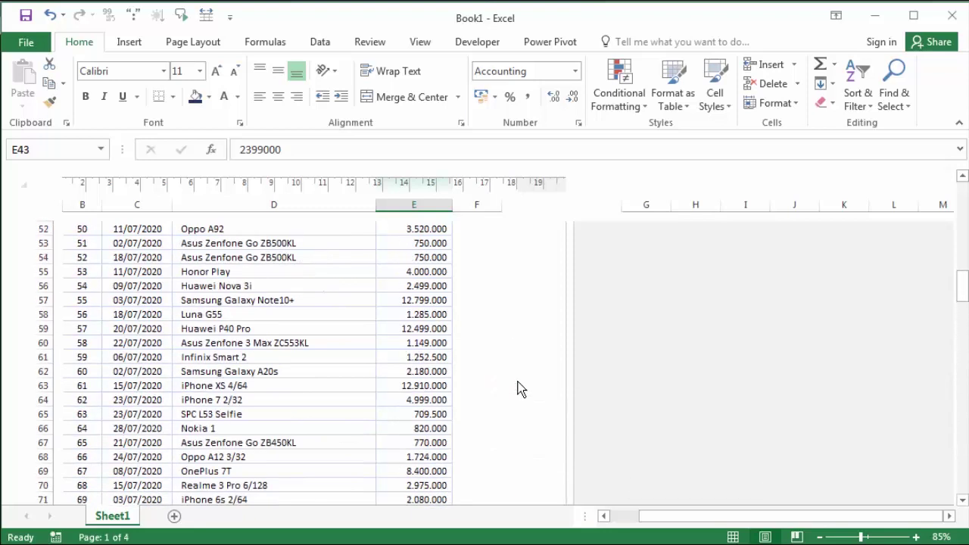
scroll(518, 384, "up", 12)
scroll(517, 387, "up", 7)
scroll(517, 387, "down", 7)
scroll(517, 390, "down", 6)
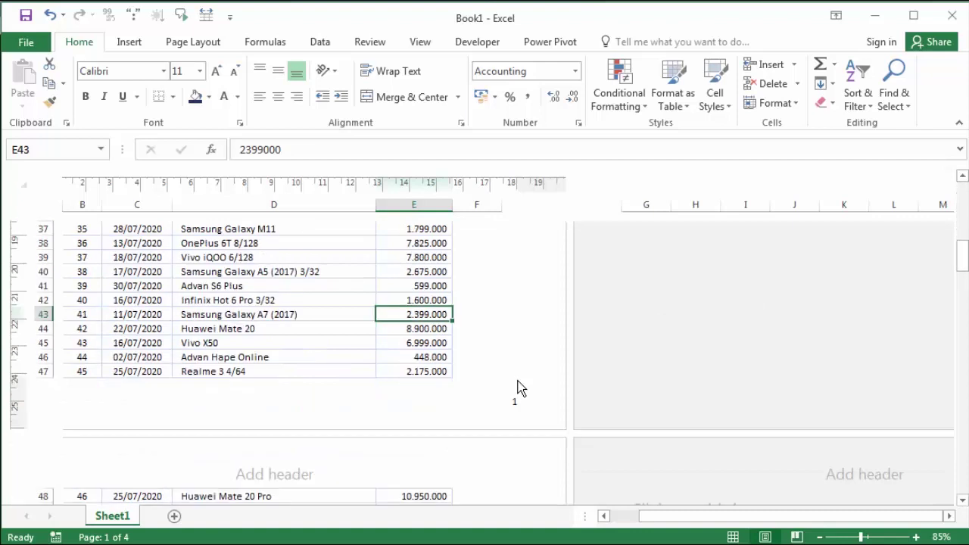
left_click(499, 398)
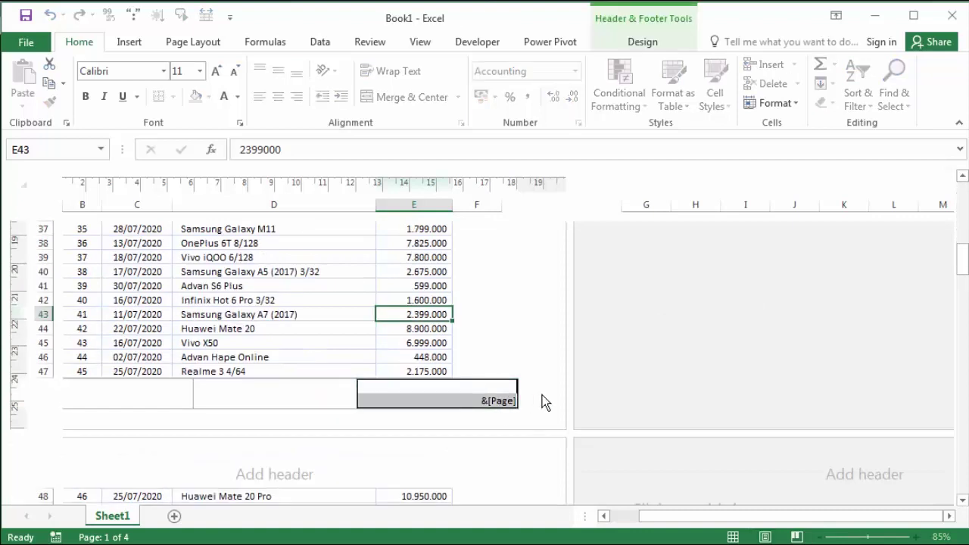
left_click(456, 283)
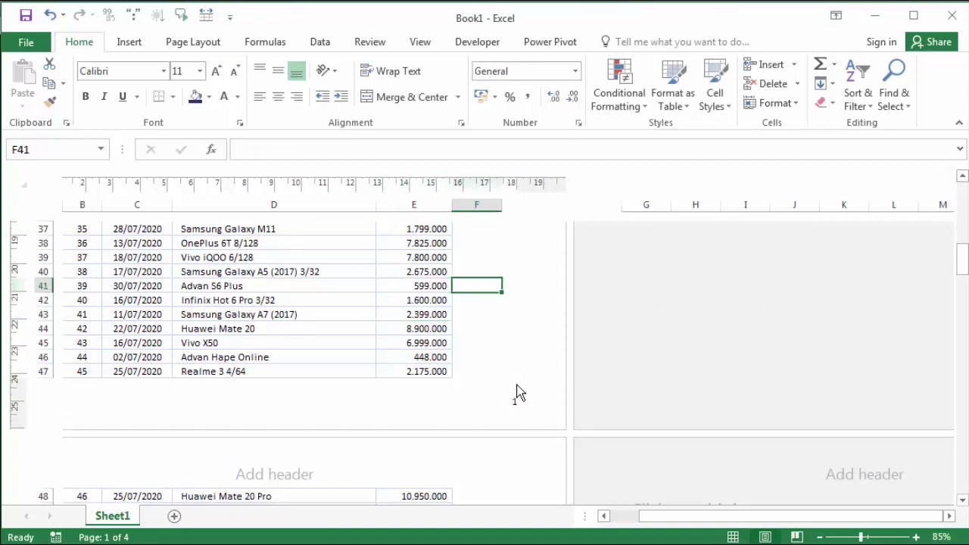
scroll(458, 392, "down", 5)
scroll(449, 389, "down", 5)
scroll(450, 387, "down", 3)
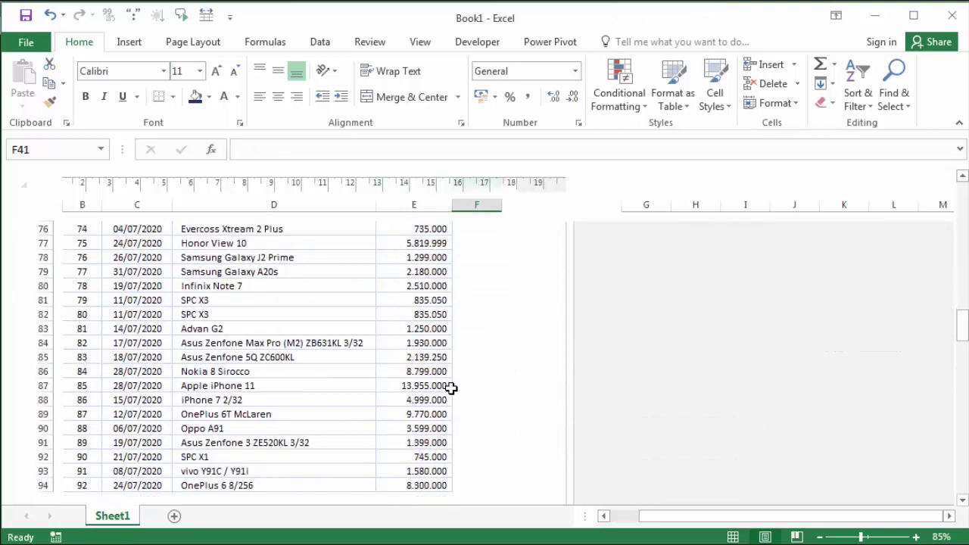
scroll(450, 388, "down", 4)
scroll(513, 357, "down", 5)
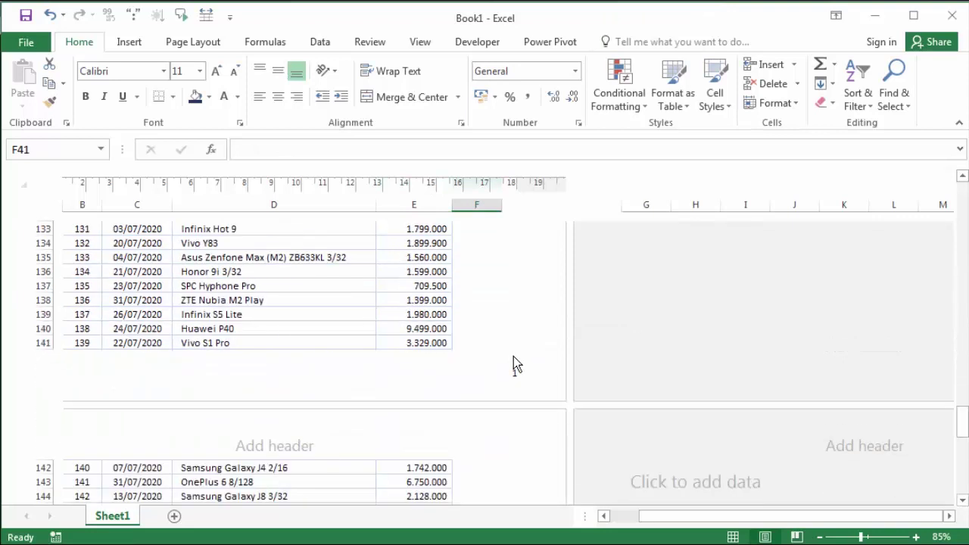
scroll(520, 365, "down", 10)
scroll(518, 389, "down", 5)
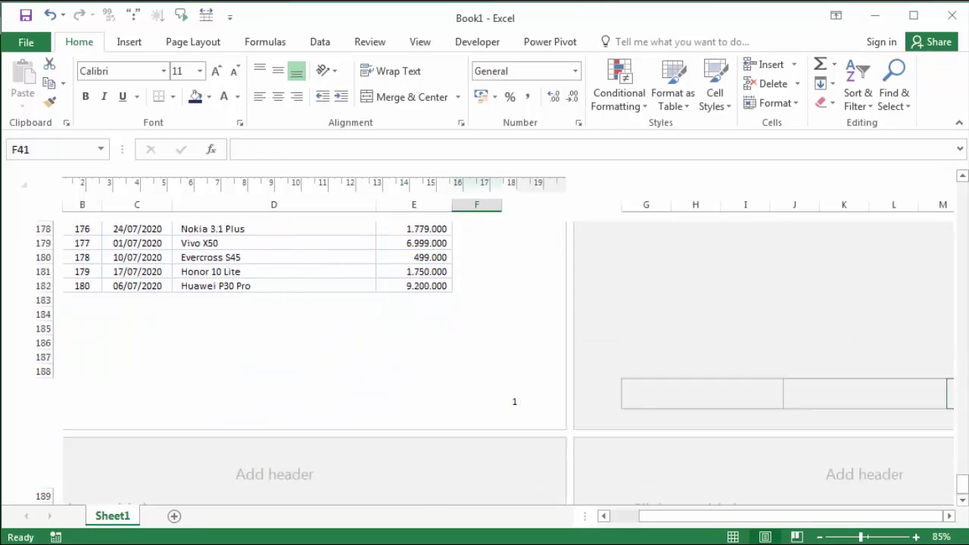
left_click_drag(962, 484, 962, 248)
scroll(742, 305, "up", 7)
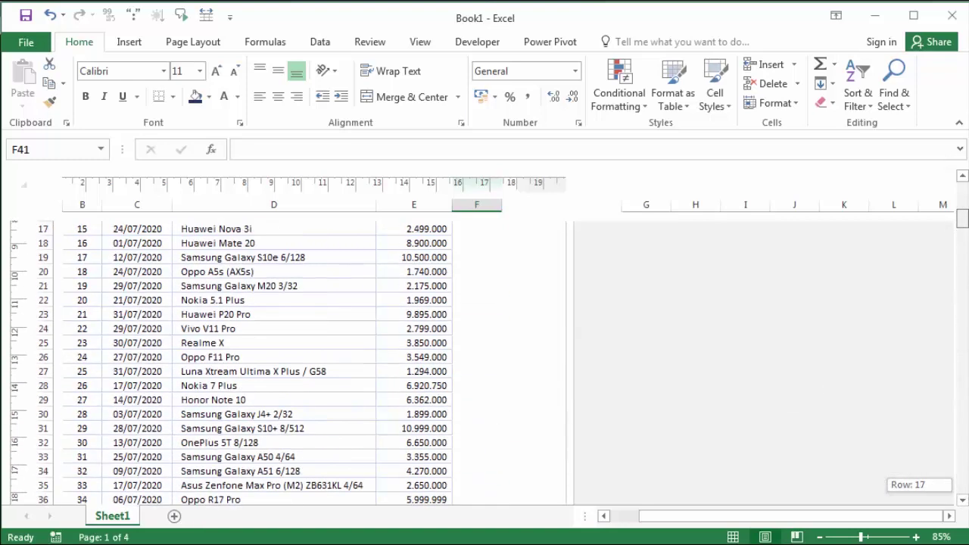
scroll(742, 305, "up", 3)
scroll(575, 355, "down", 5)
scroll(528, 399, "down", 5)
Insert a page-number field into the right footer, then delete it
left_click(528, 400)
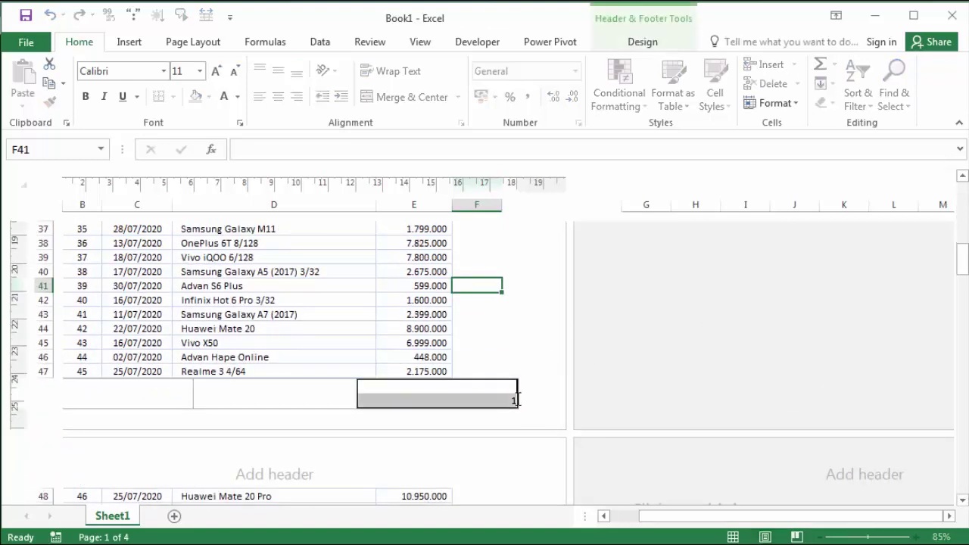
left_click(648, 39)
left_click(118, 107)
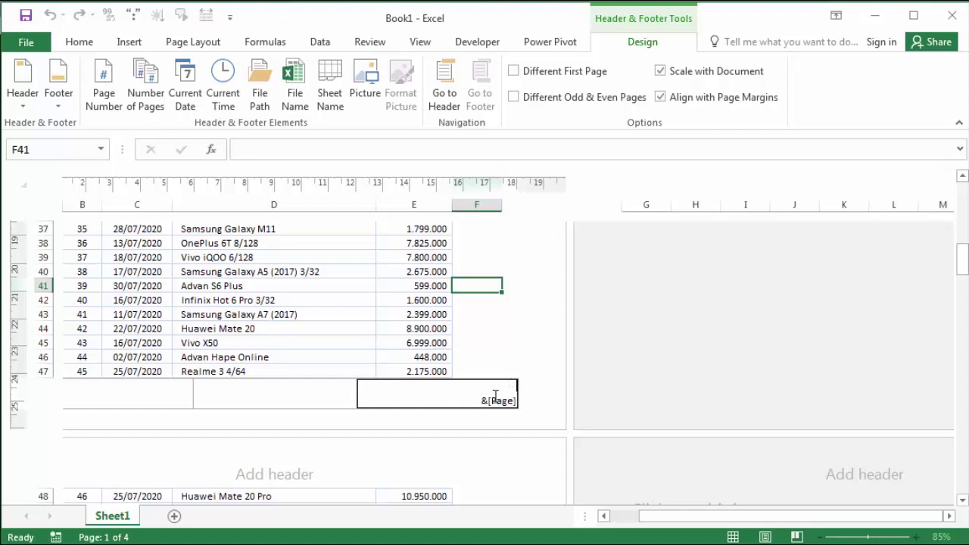
key("Delete")
key("Delete")
key("Delete")
Add a Number of Pages field, preview the total, then delete it from the right footer
left_click(154, 106)
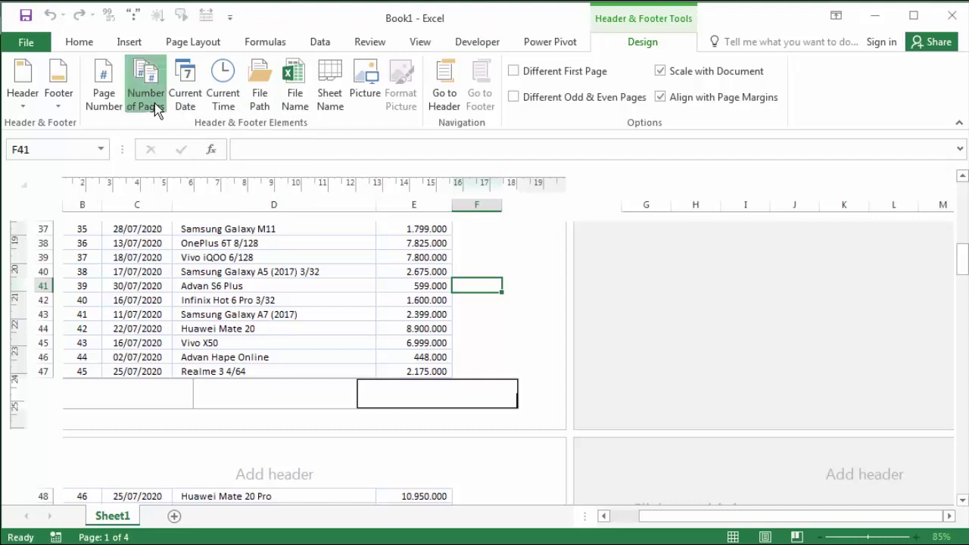
left_click(425, 270)
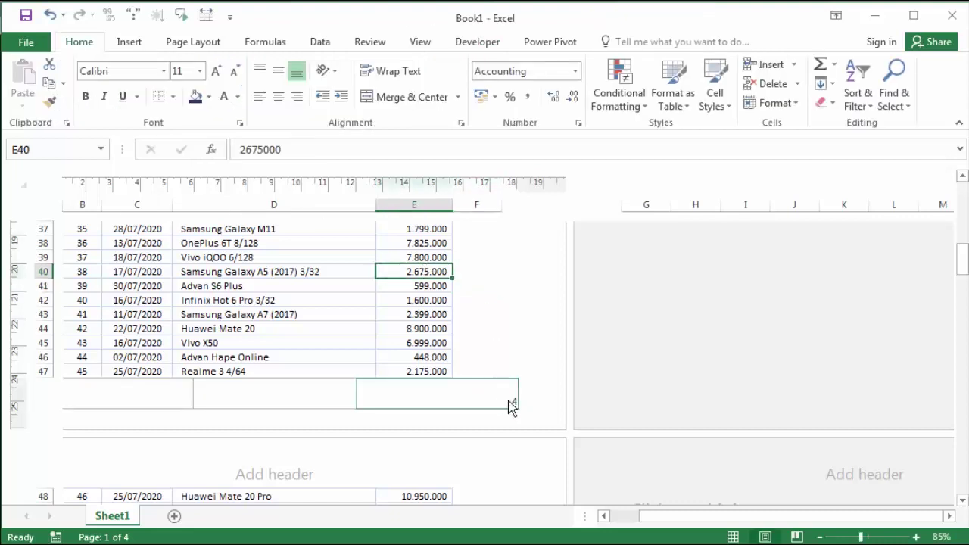
scroll(530, 375, "down", 10)
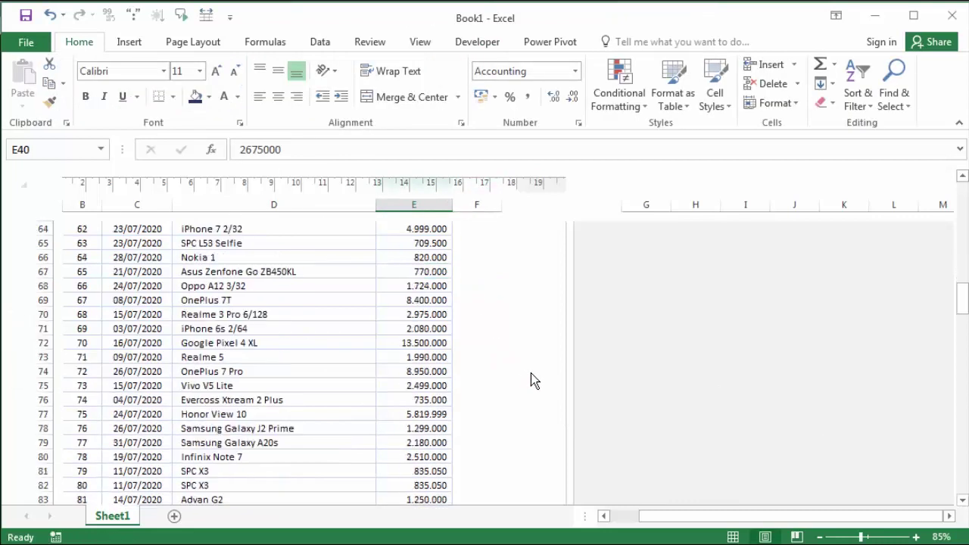
scroll(530, 373, "down", 5)
scroll(531, 373, "up", 6)
scroll(531, 373, "up", 10)
scroll(528, 361, "up", 3)
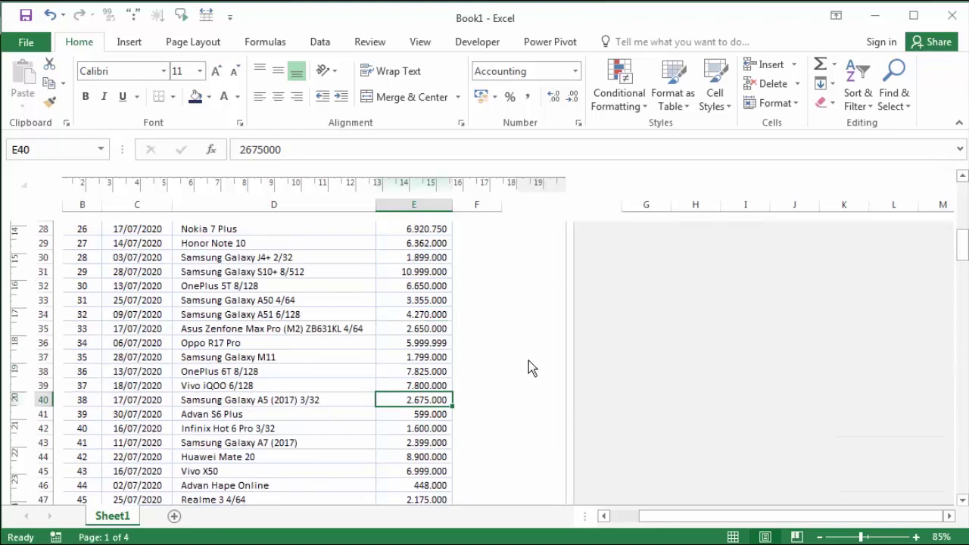
scroll(528, 361, "down", 4)
left_click(505, 359)
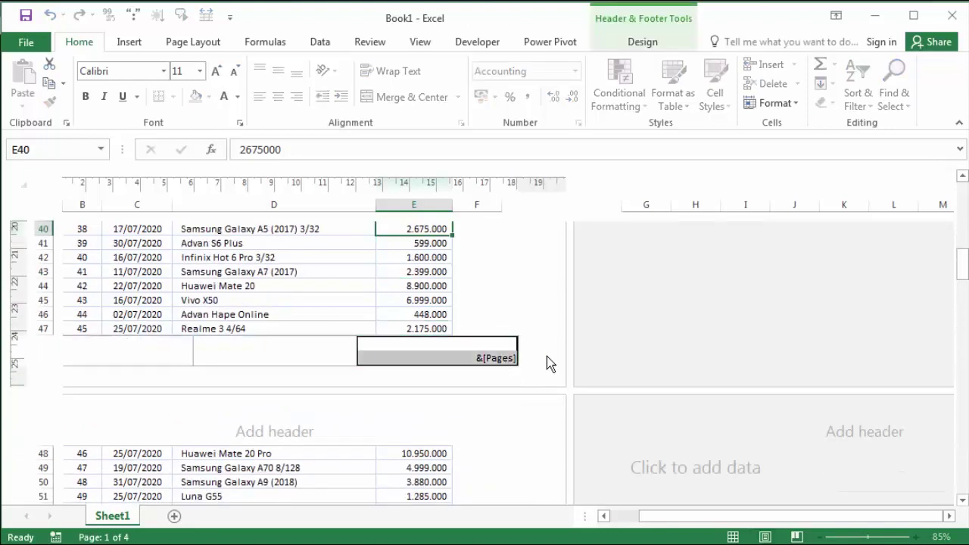
key("Delete")
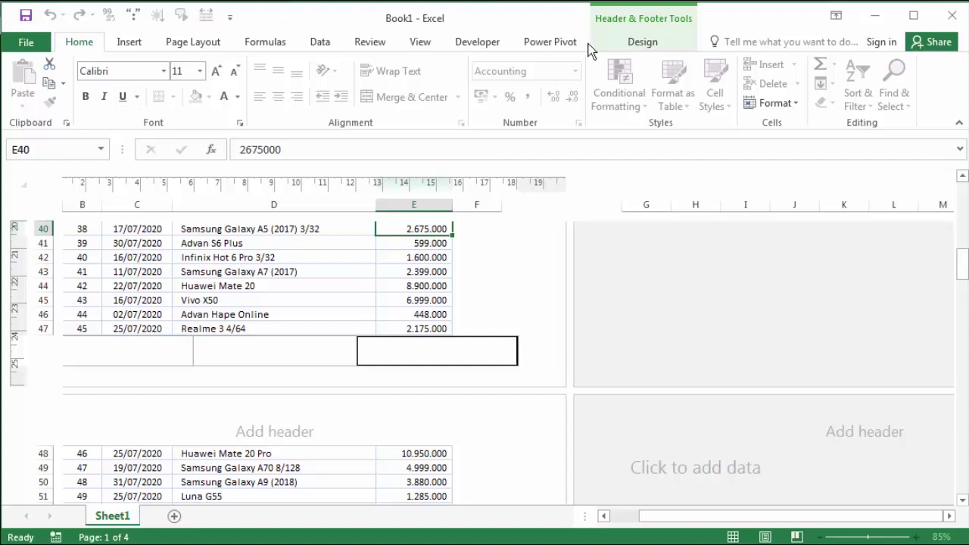
Build the right footer from Page Number, 'dari' and Number of Pages, reading '1 dari 4'
left_click(643, 45)
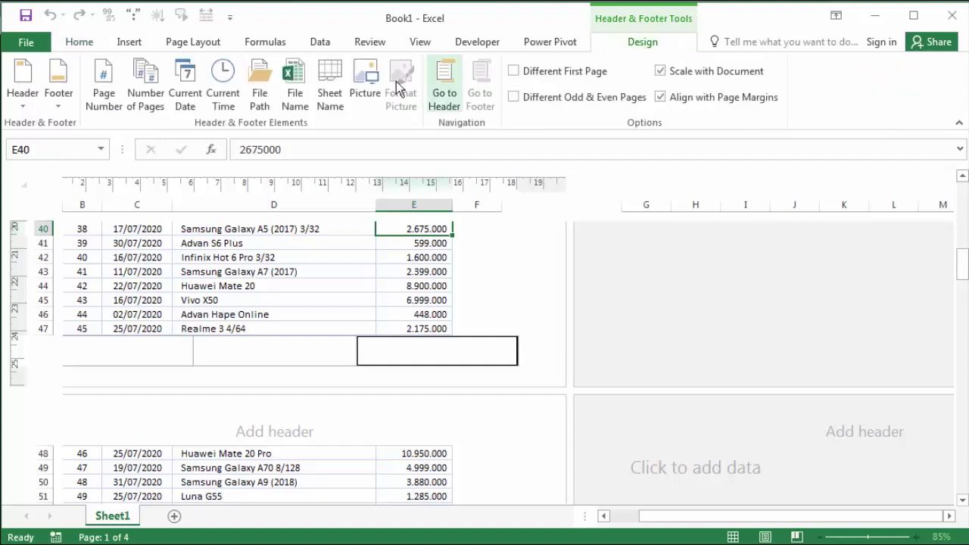
left_click(106, 103)
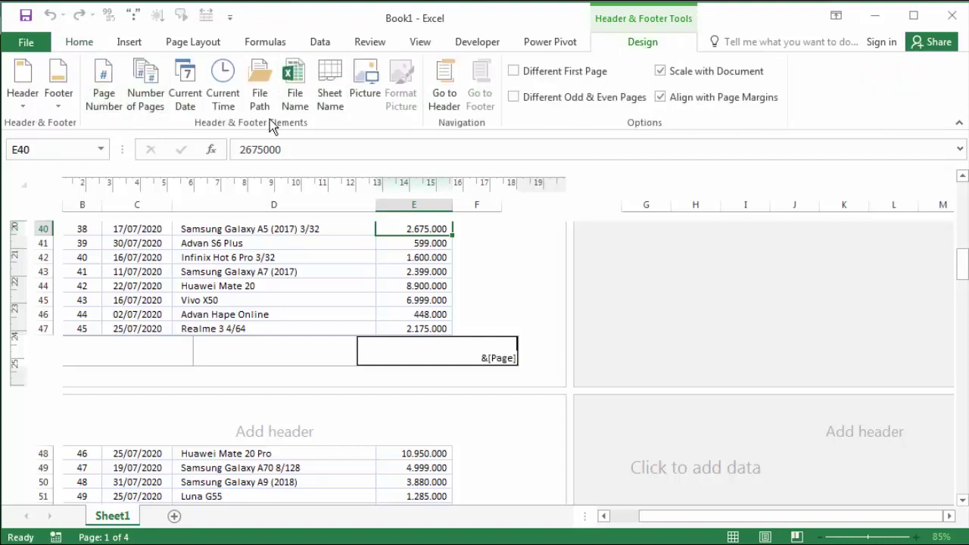
type(" dari")
left_click(147, 99)
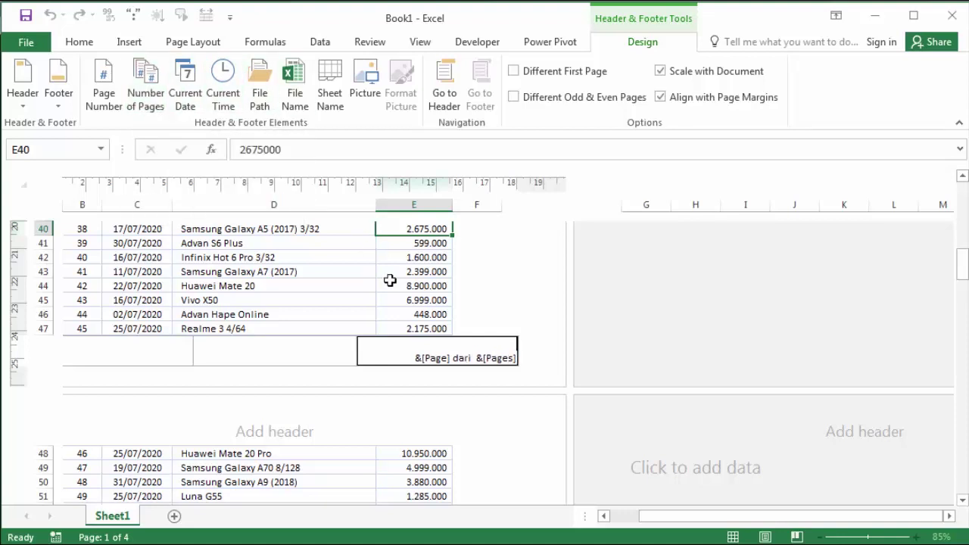
left_click(471, 358)
key("BackSpace")
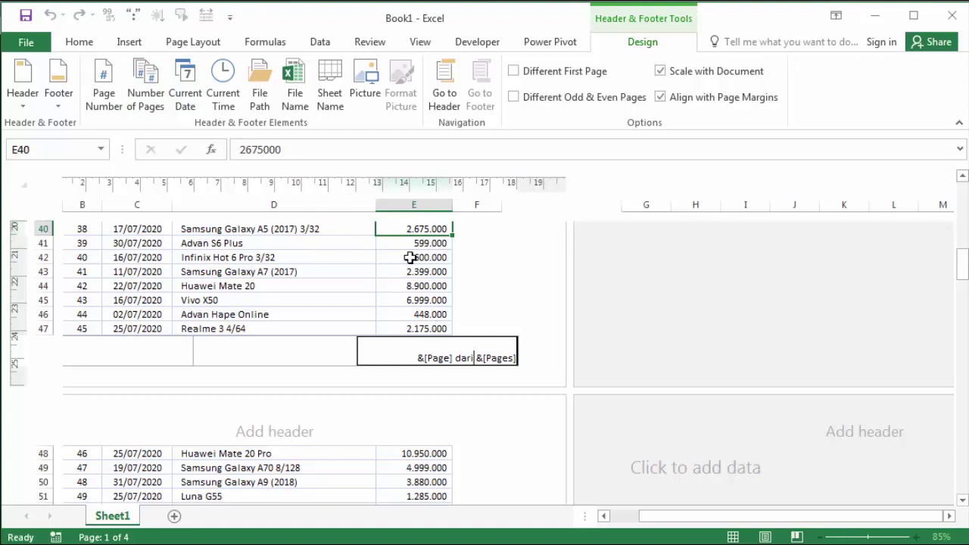
left_click(408, 266)
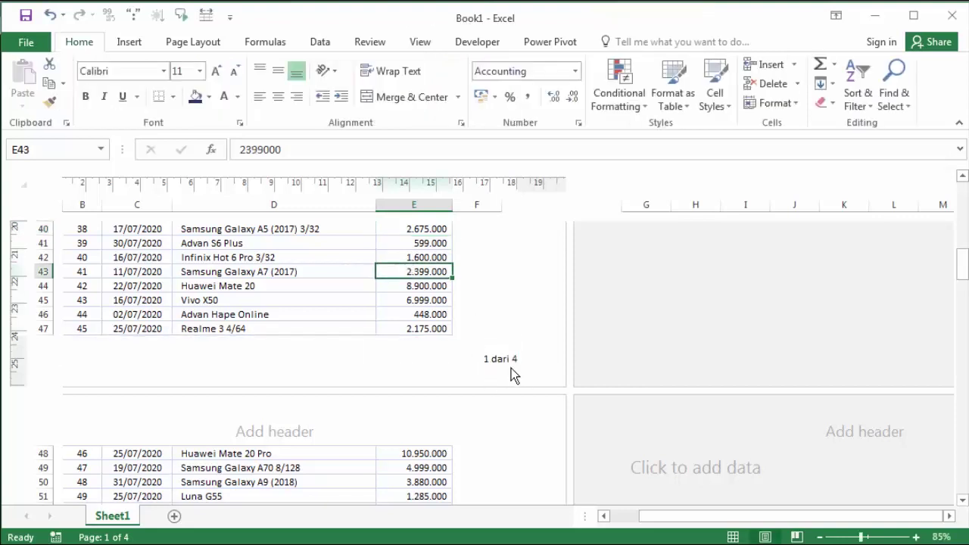
scroll(514, 359, "down", 5)
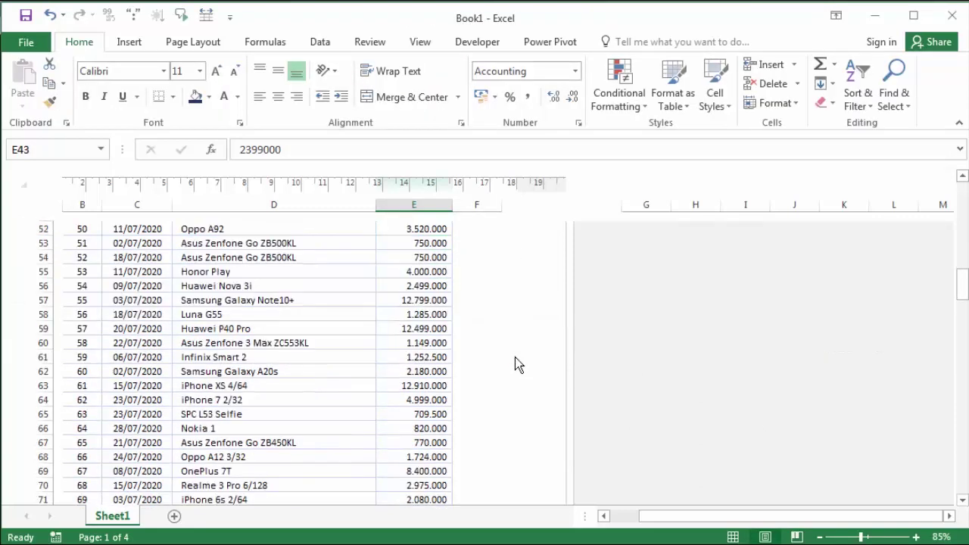
scroll(514, 363, "down", 5)
scroll(517, 364, "down", 5)
scroll(515, 362, "down", 3)
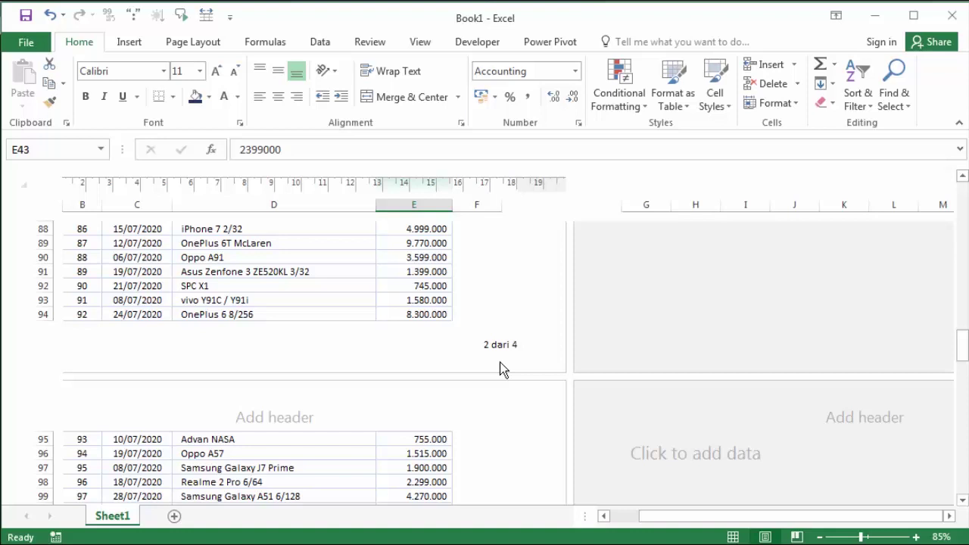
scroll(501, 368, "down", 1)
scroll(502, 368, "down", 5)
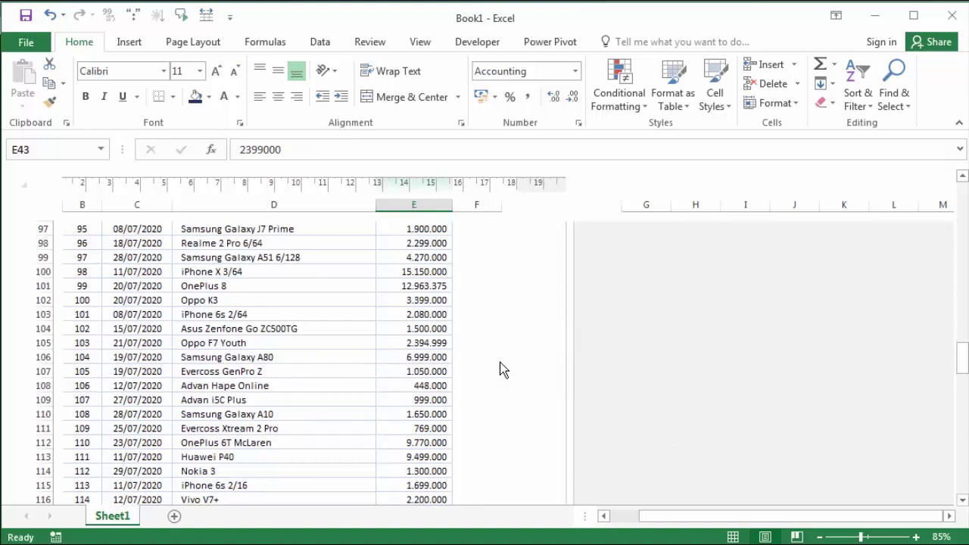
scroll(502, 368, "down", 5)
scroll(504, 363, "down", 5)
scroll(505, 366, "down", 2)
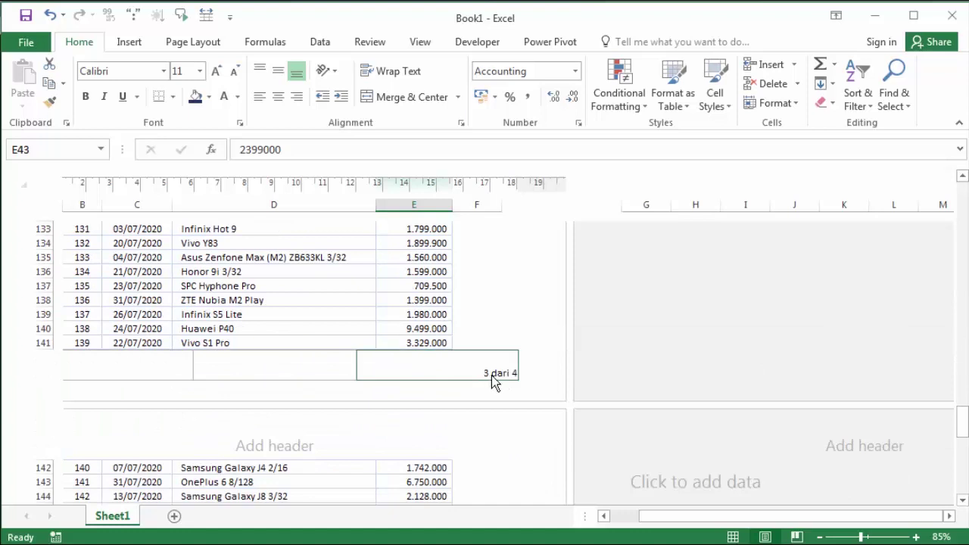
scroll(513, 374, "down", 10)
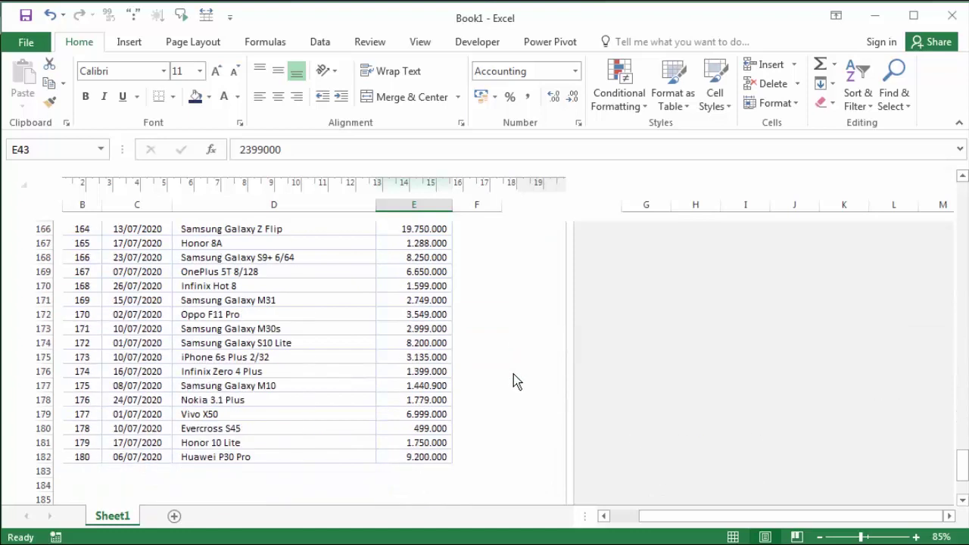
scroll(515, 379, "down", 4)
scroll(500, 355, "down", 3)
scroll(489, 333, "down", 8)
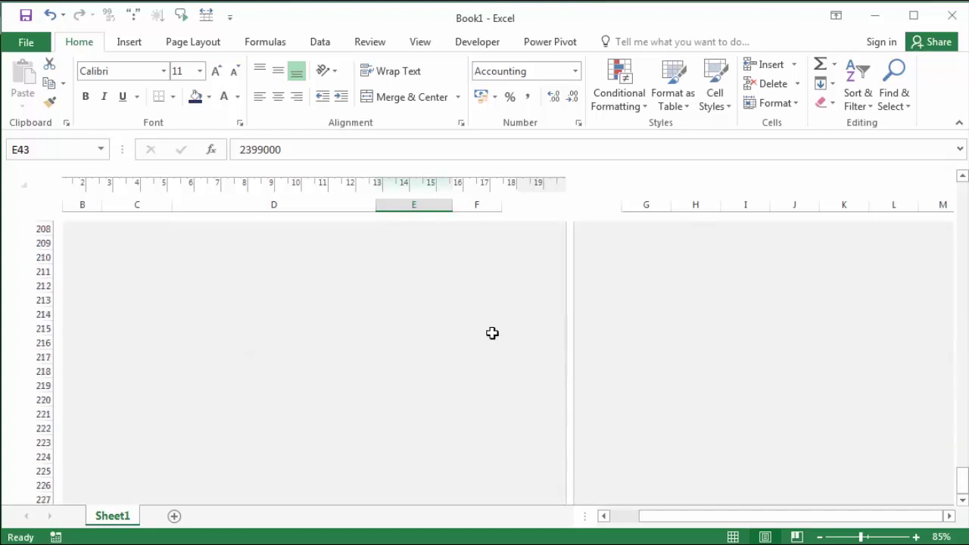
scroll(493, 334, "down", 7)
scroll(513, 379, "up", 5)
scroll(496, 352, "up", 6)
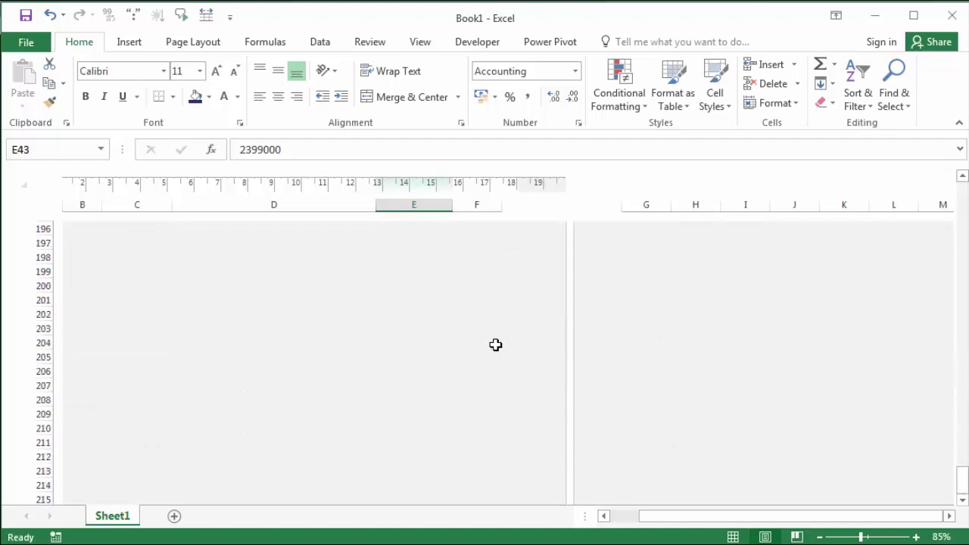
scroll(495, 344, "up", 6)
left_click(383, 257)
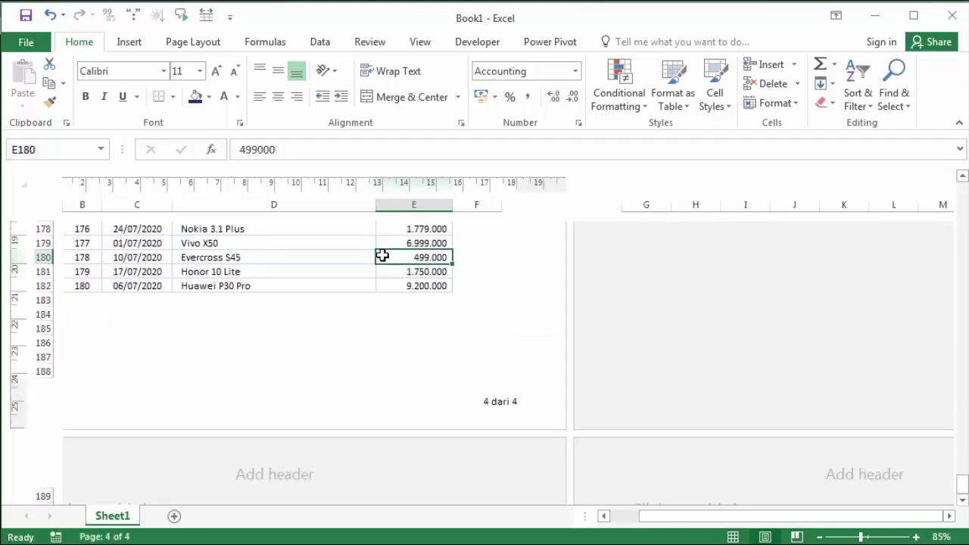
scroll(503, 333, "up", 1)
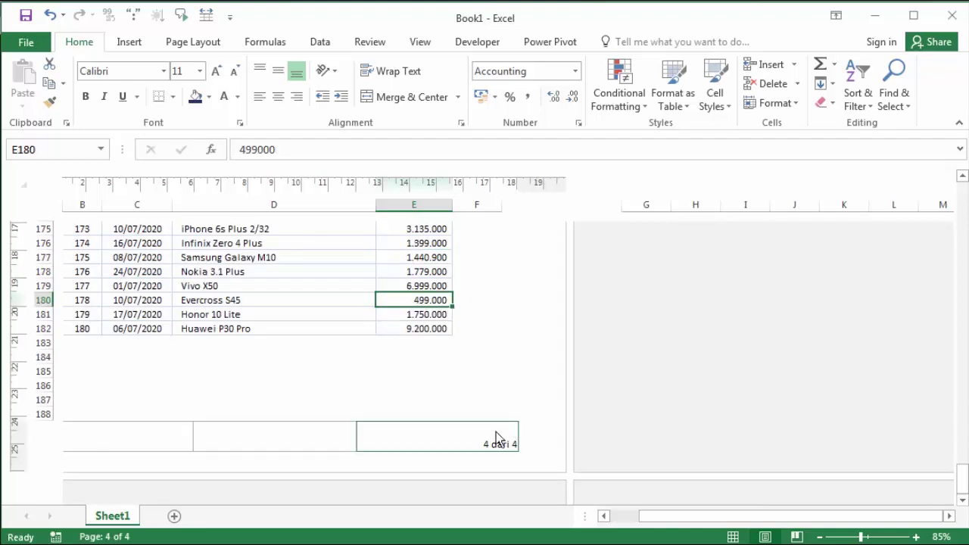
scroll(500, 368, "up", 5)
scroll(496, 360, "up", 10)
scroll(495, 360, "up", 6)
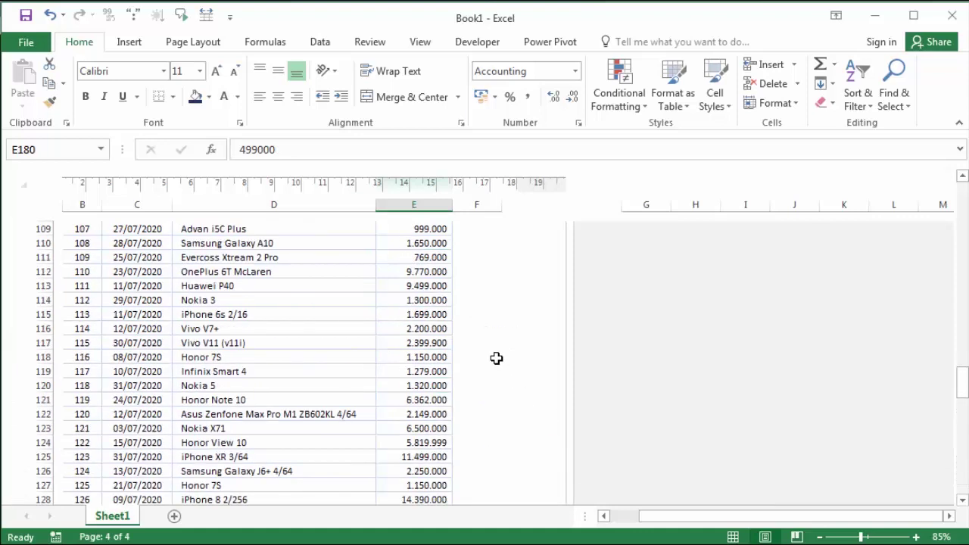
scroll(495, 357, "up", 11)
scroll(495, 356, "up", 9)
scroll(529, 349, "up", 9)
scroll(532, 354, "up", 5)
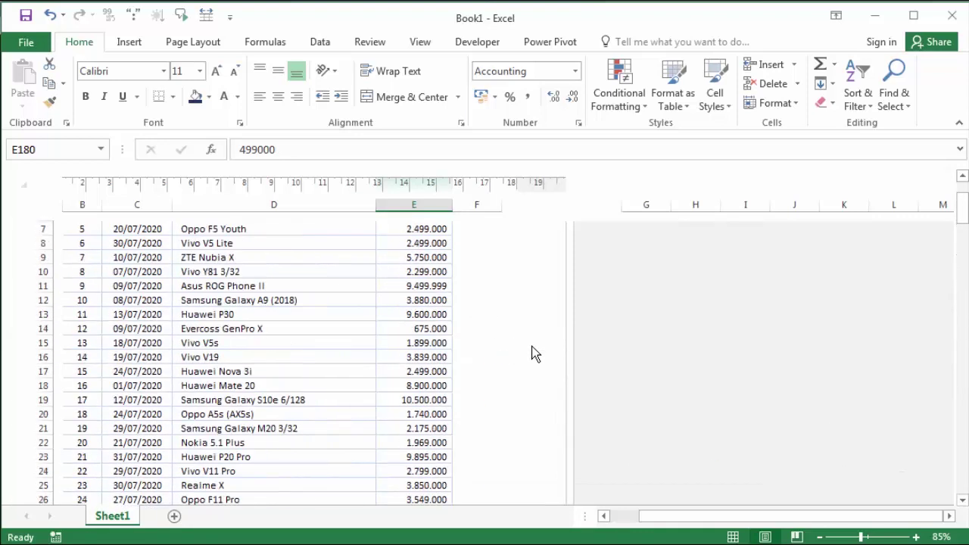
scroll(534, 353, "up", 4)
scroll(533, 353, "down", 8)
scroll(533, 352, "down", 4)
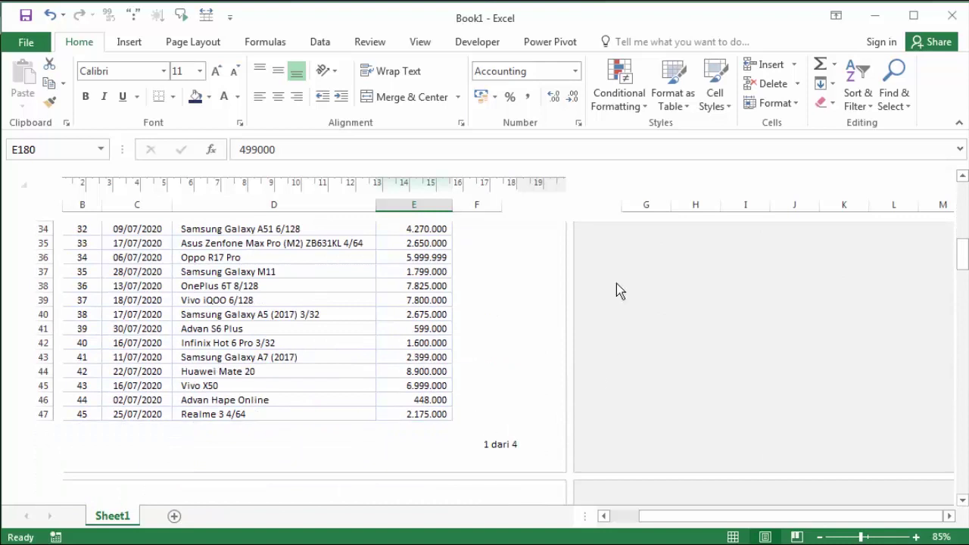
left_click(277, 443)
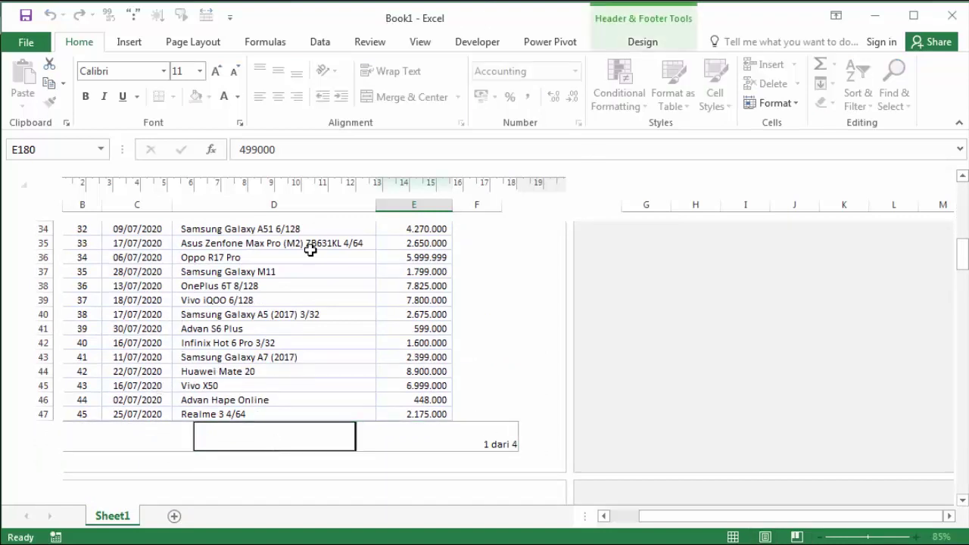
Fill the centre footer with Current Date, 'Jam' and Current Time, showing '25/12/2022 Jam 9:50'
left_click(644, 41)
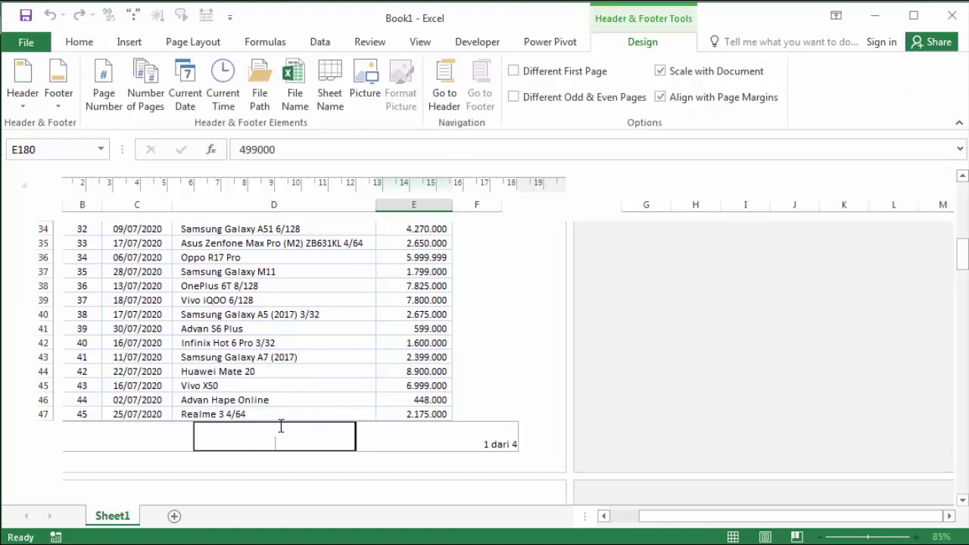
left_click(185, 104)
left_click(287, 397)
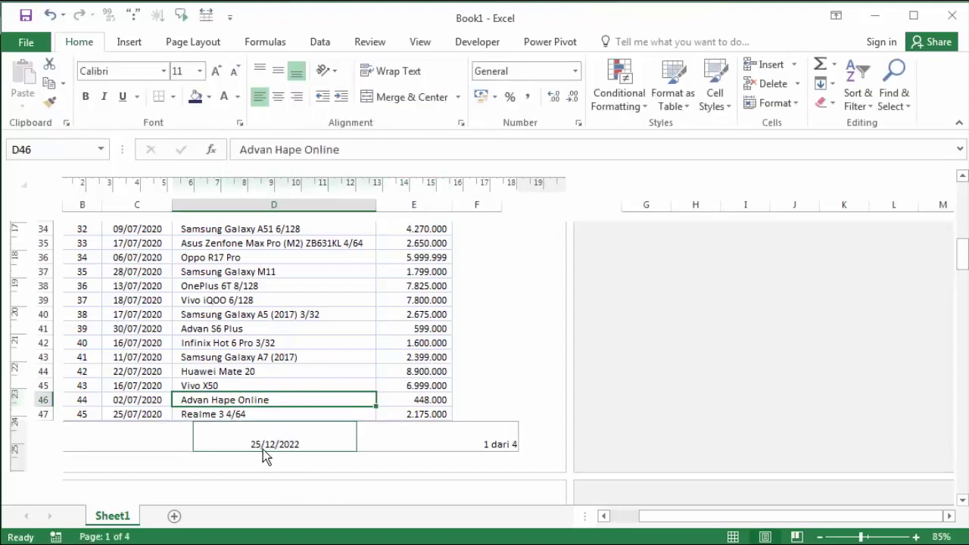
left_click(303, 443)
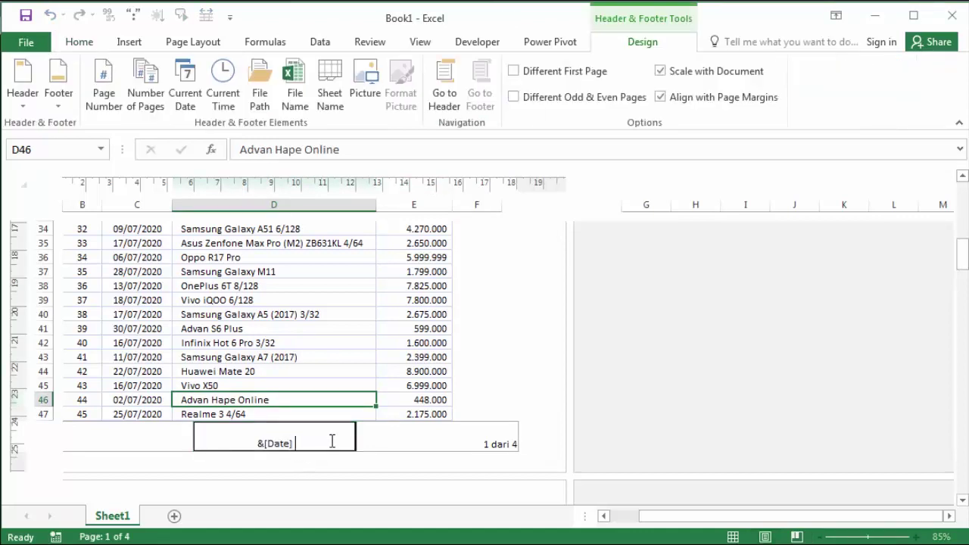
type("Ja")
type("m")
left_click(225, 106)
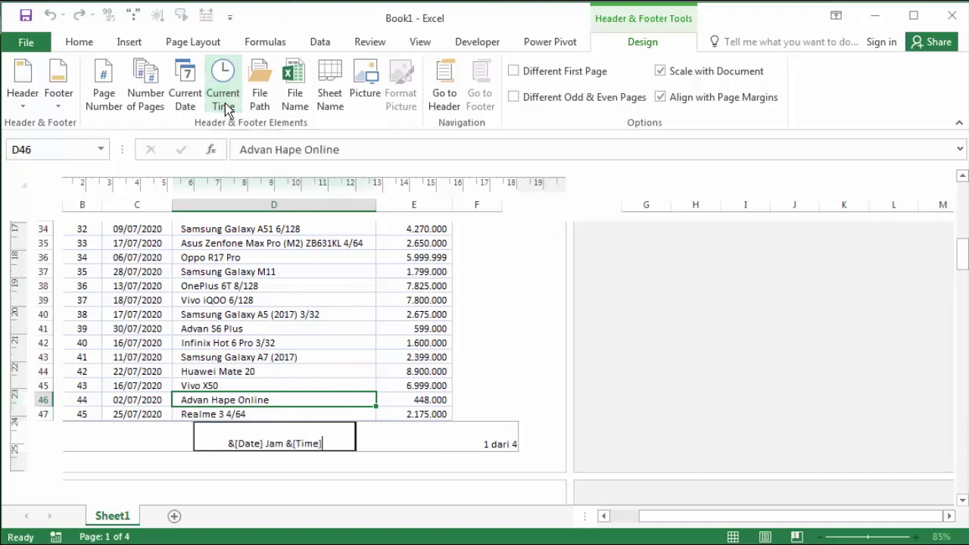
left_click(306, 357)
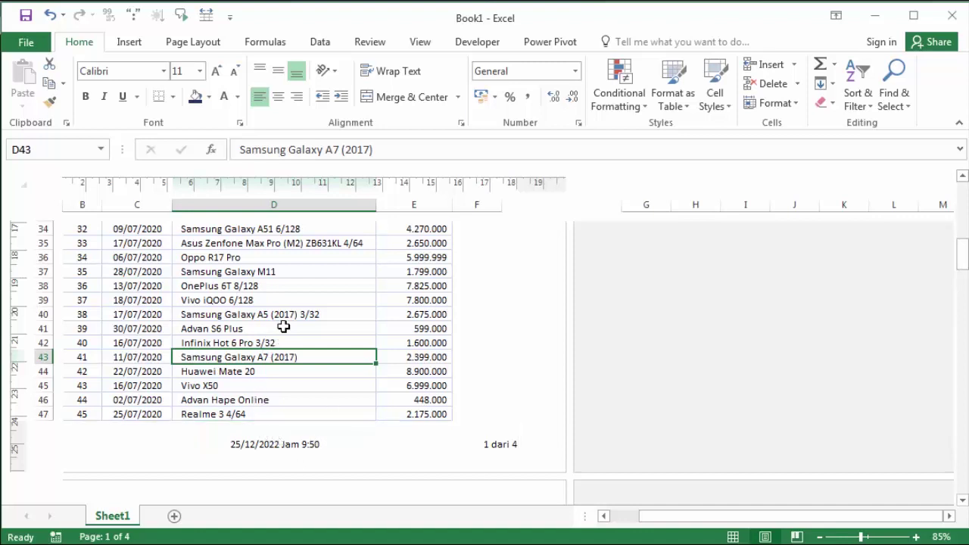
Select cells in the sheet and open the left footer section for editing
left_click(414, 300)
left_click_drag(684, 517, 655, 517)
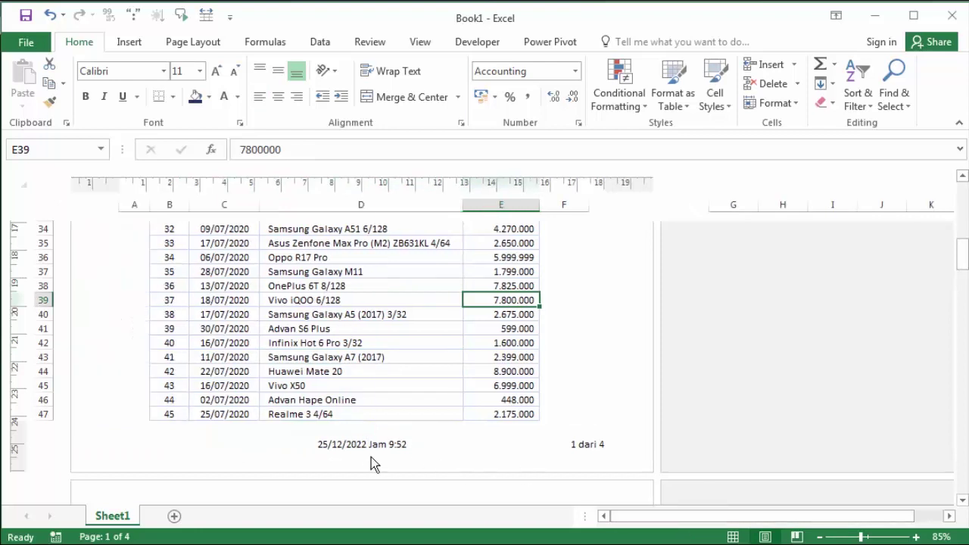
left_click(569, 444)
left_click(526, 386)
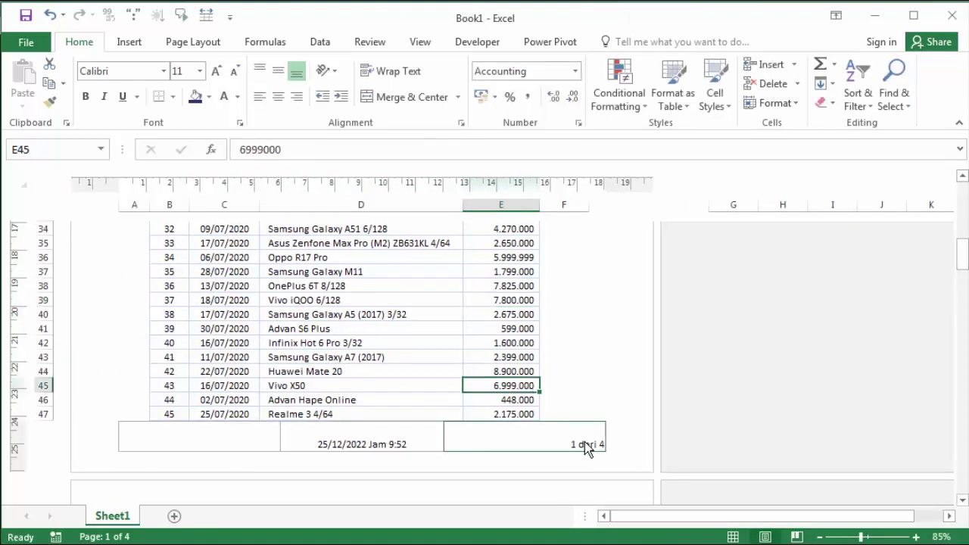
left_click(198, 446)
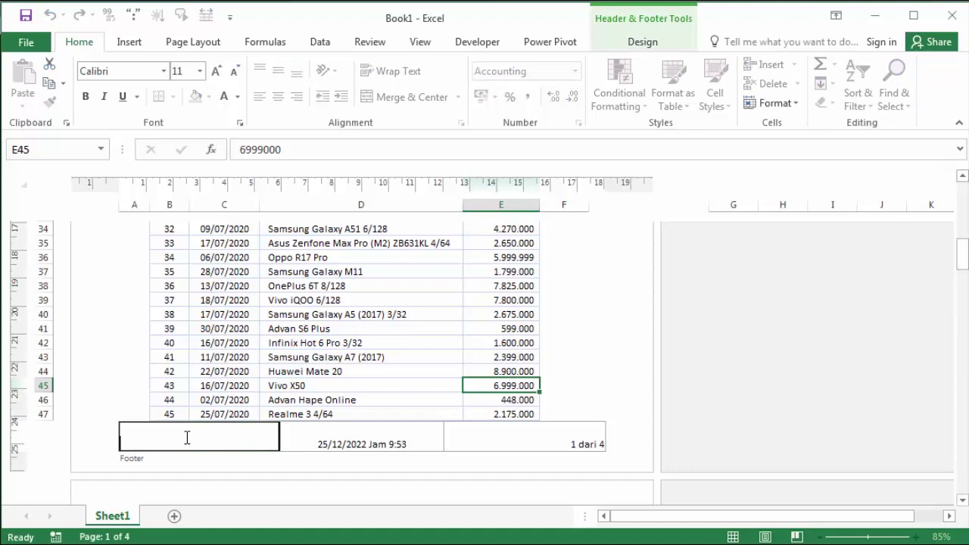
Rename the Sheet1 worksheet tab to Data1
double_click(117, 517)
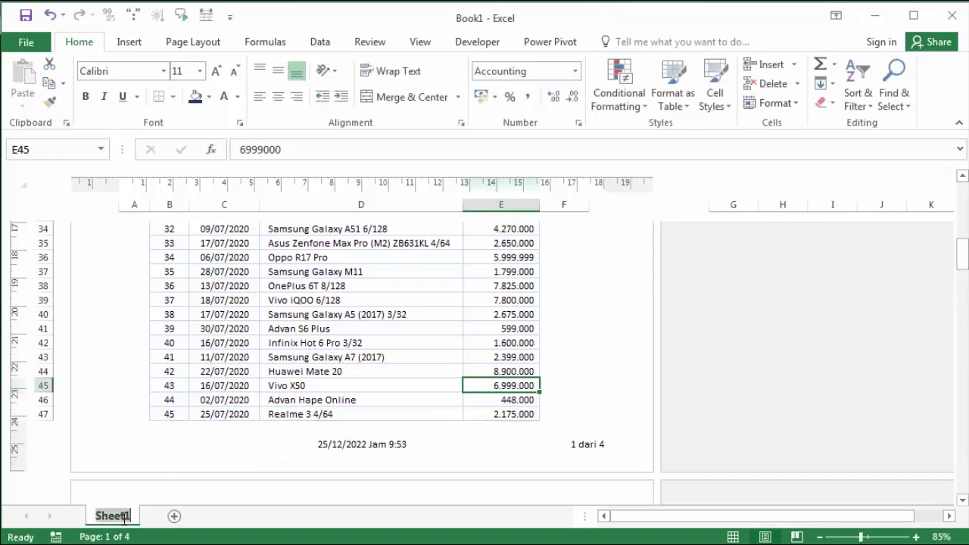
type("Data")
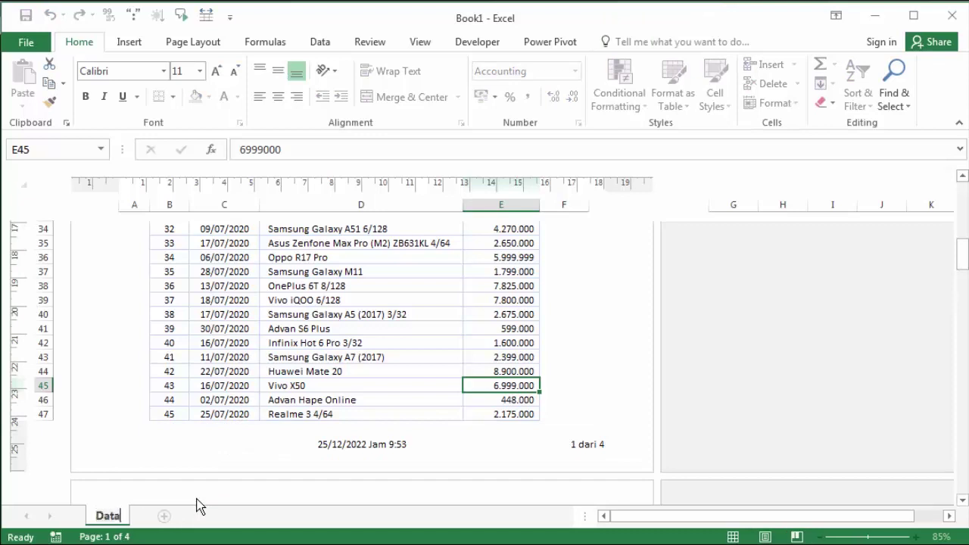
type("1")
key("Return")
left_click(250, 386)
Fill the left footer with the Sheet Name field, 'File:' and the File Name field
left_click(238, 436)
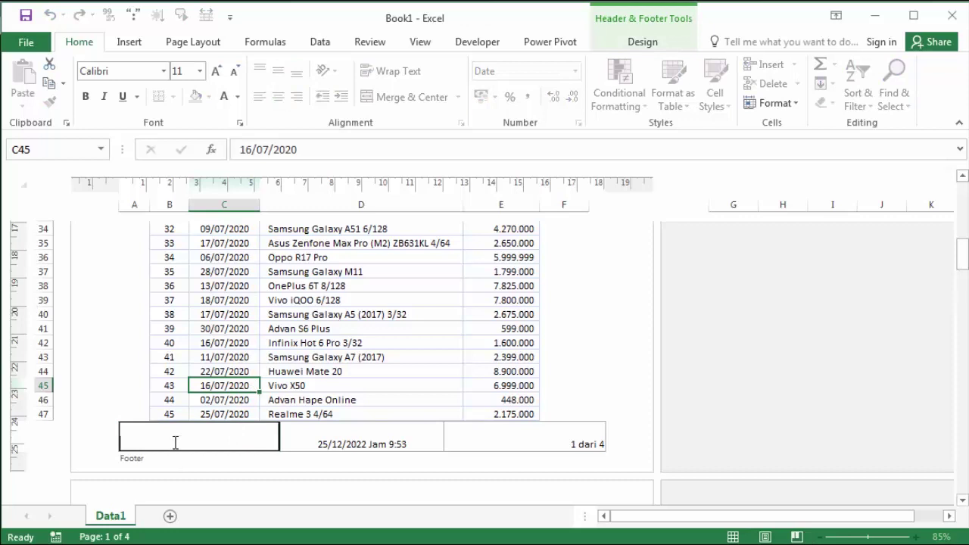
left_click(642, 43)
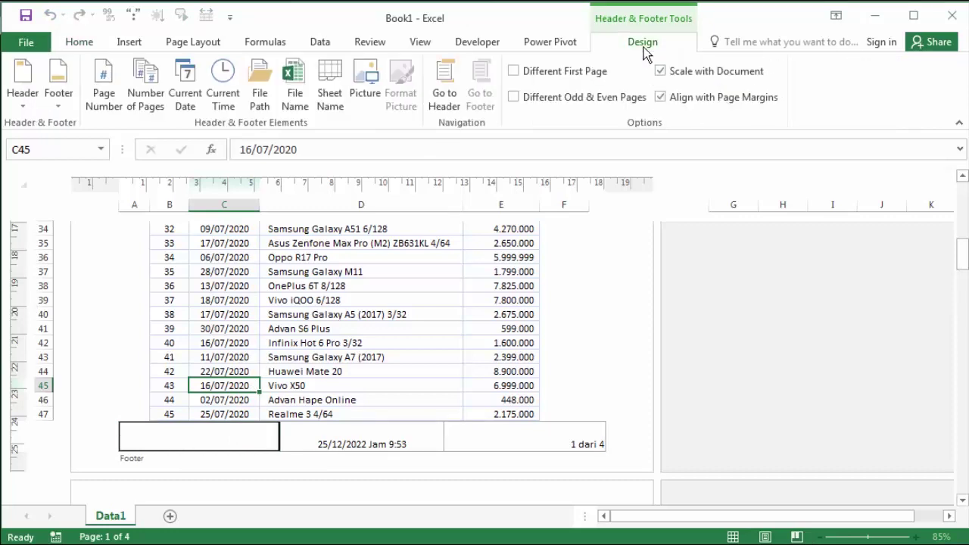
left_click(326, 108)
type("File")
type(":")
left_click(306, 111)
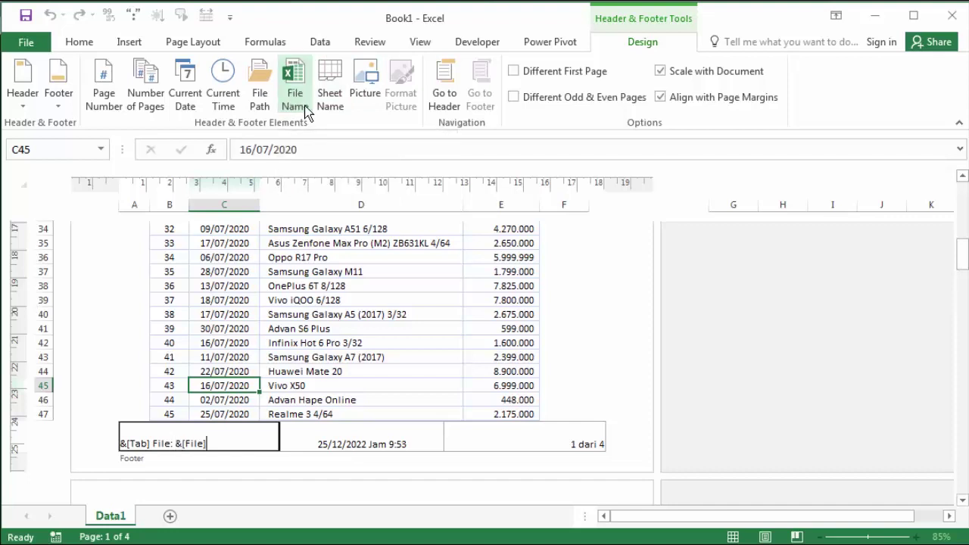
left_click(327, 332)
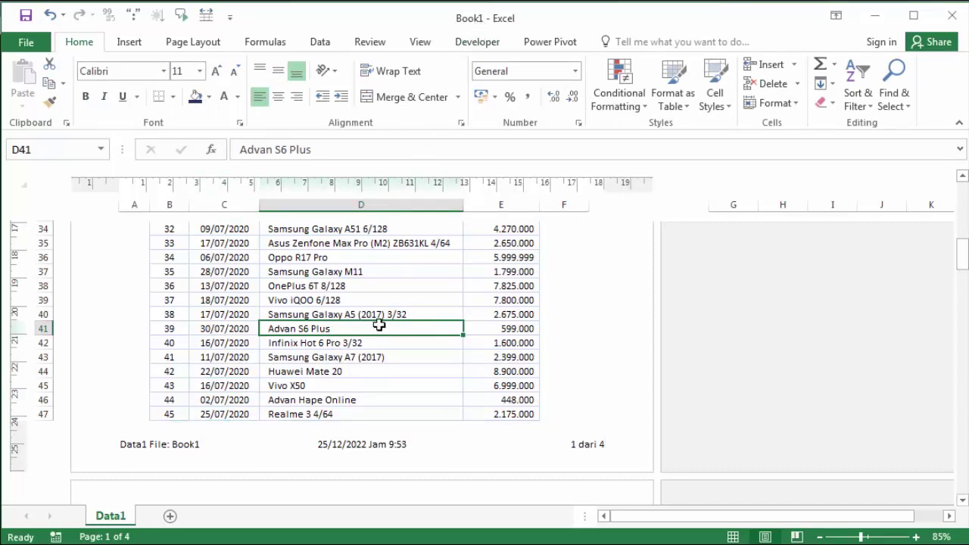
Save the workbook as 'Laporan Akhir tahun 2022.xlsx' so the left footer shows that name
key("ctrl+s")
left_click(252, 267)
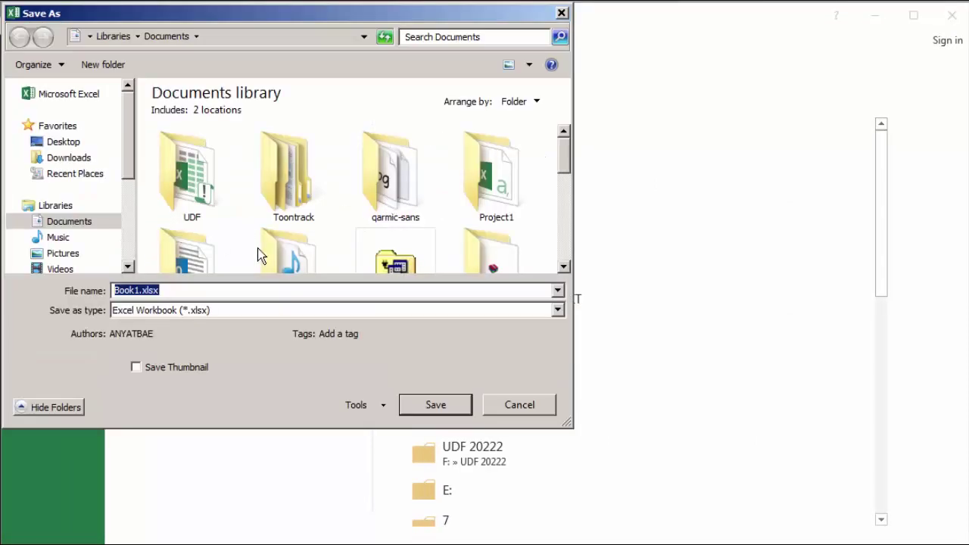
type("Lapo")
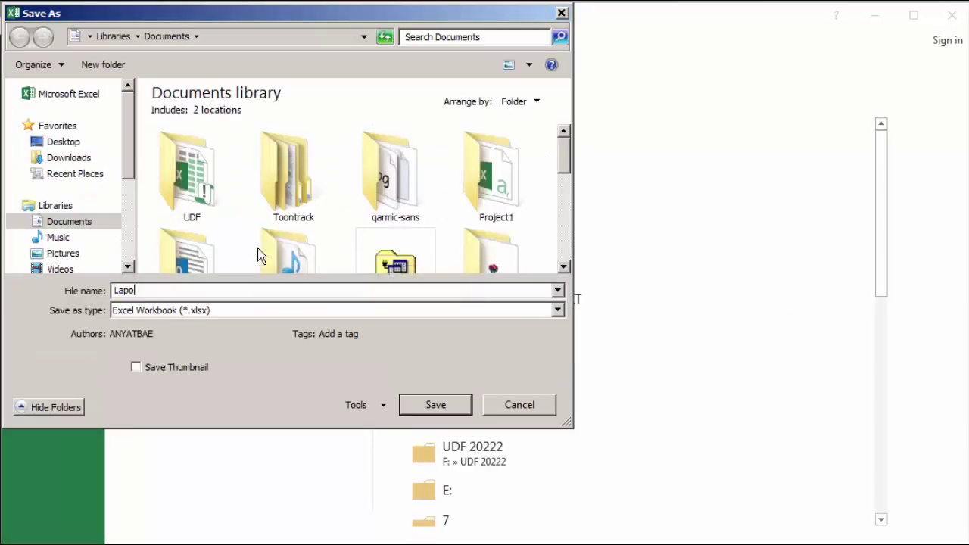
type("ran")
key("BackSpace")
type("tahun 2")
type("022")
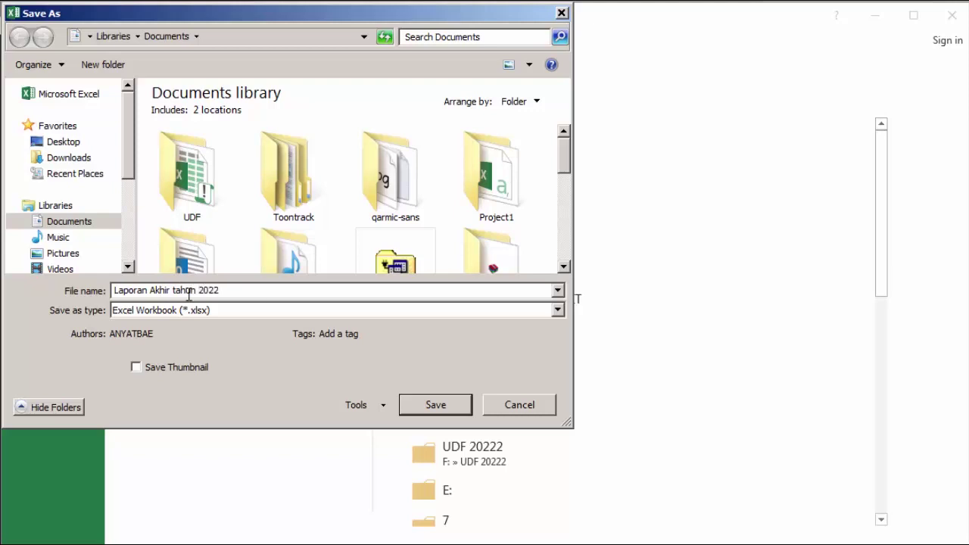
left_click(442, 407)
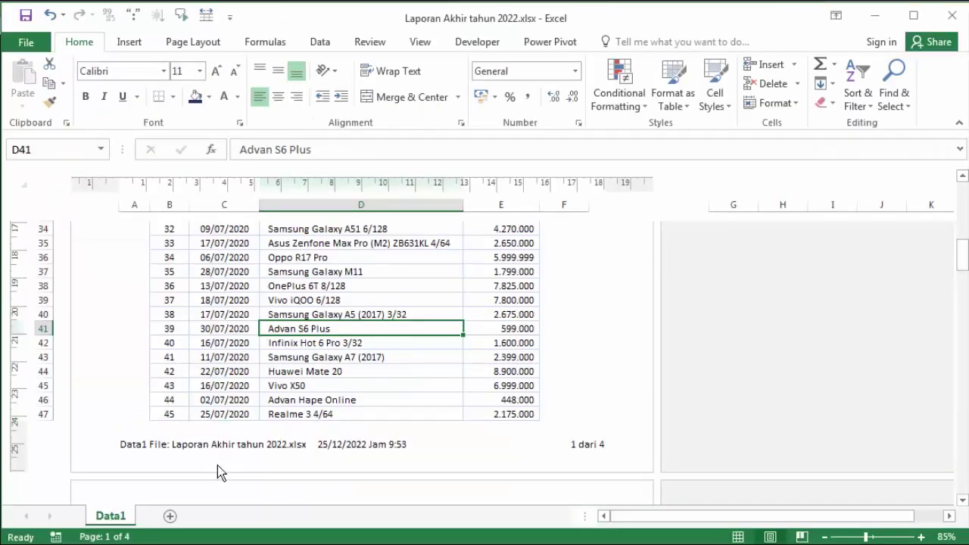
left_click(217, 446)
left_click(287, 414)
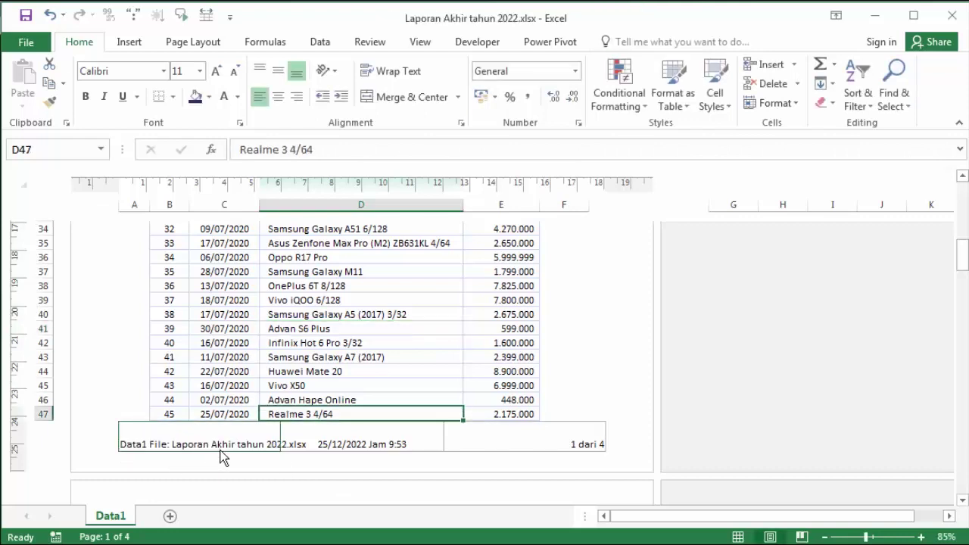
left_click(318, 445)
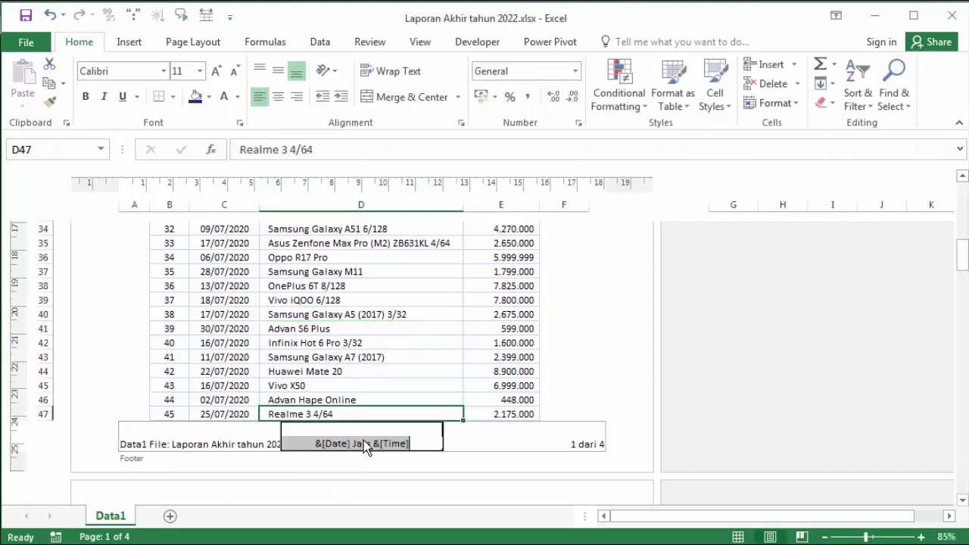
left_click(229, 451)
left_click_drag(312, 371, 313, 358)
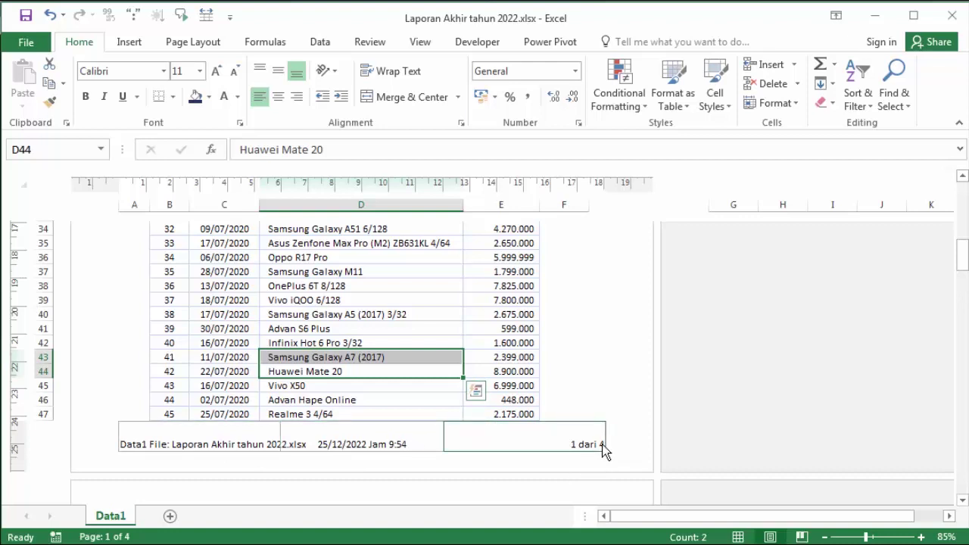
left_click(534, 329)
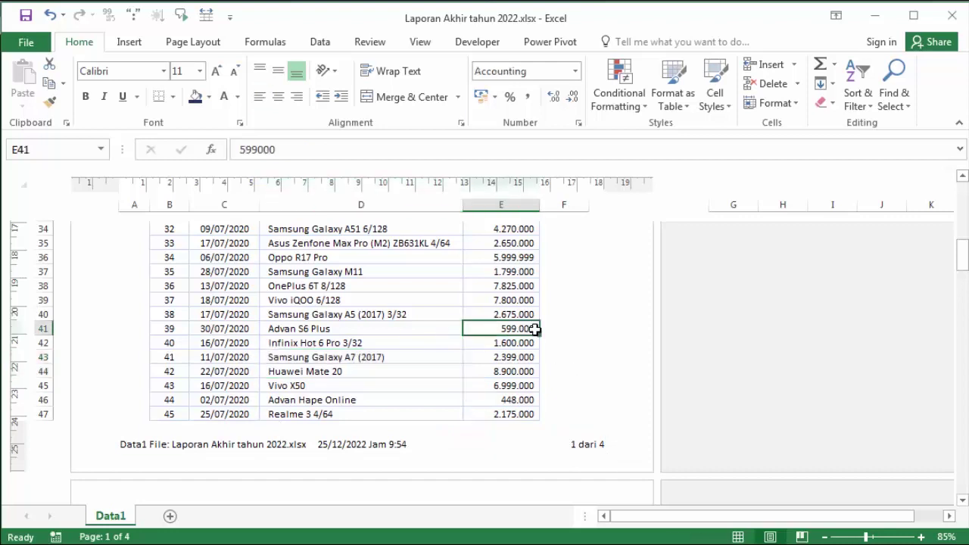
scroll(399, 368, "down", 2)
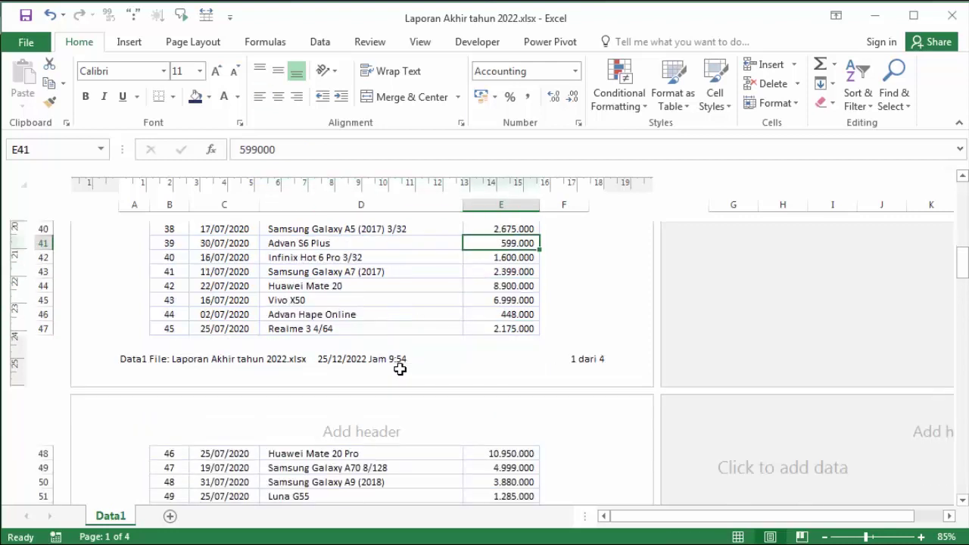
scroll(399, 369, "down", 1)
scroll(400, 375, "down", 1)
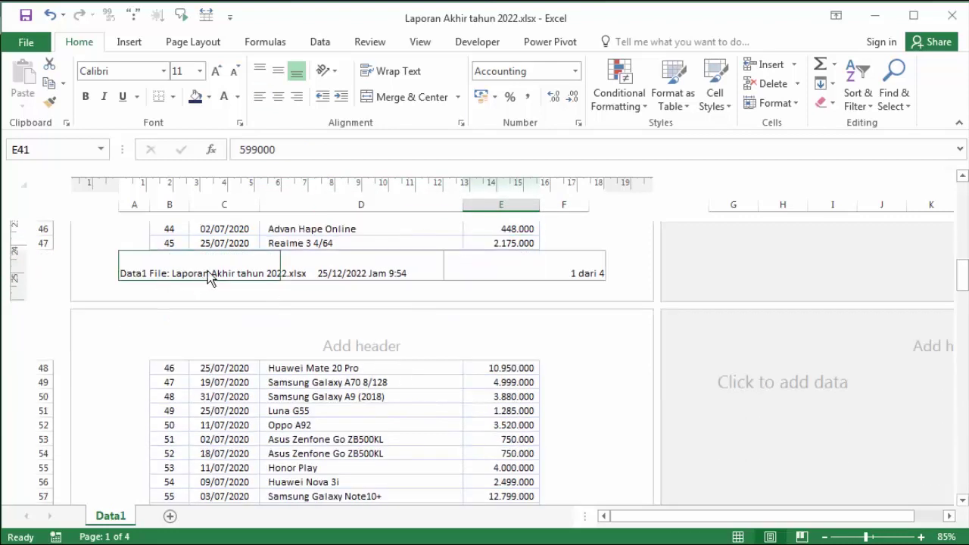
scroll(379, 285, "down", 1)
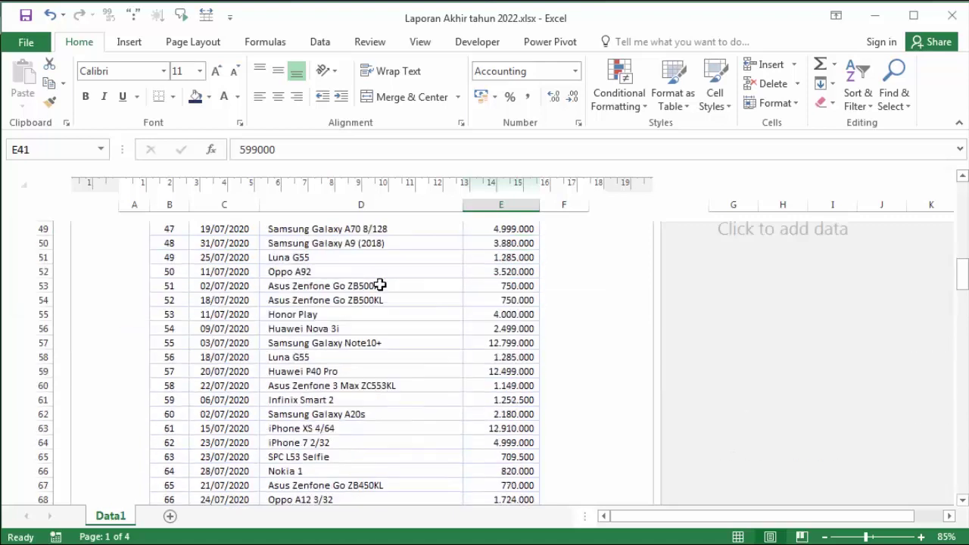
scroll(380, 285, "down", 4)
scroll(379, 285, "down", 2)
scroll(380, 284, "down", 4)
scroll(379, 284, "down", 1)
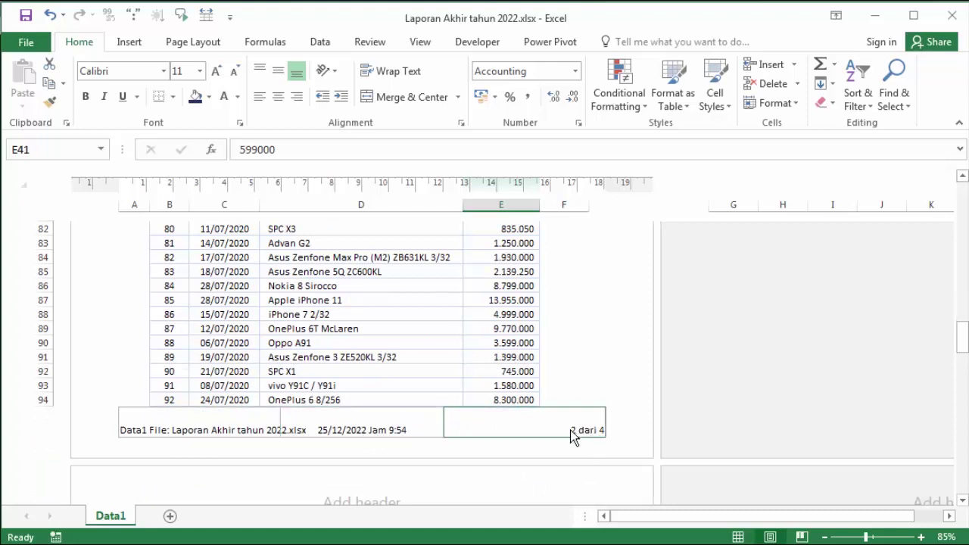
scroll(431, 382, "down", 4)
scroll(431, 380, "down", 5)
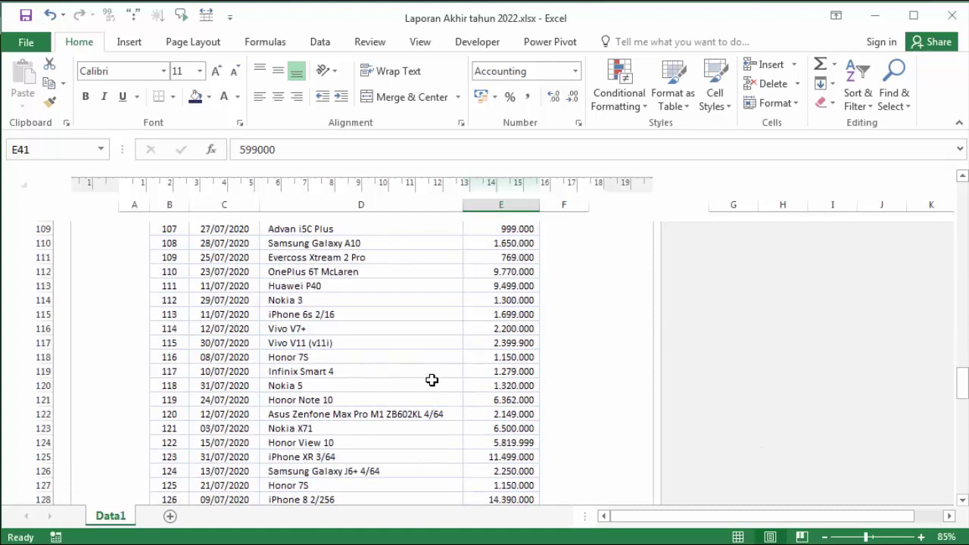
scroll(431, 380, "down", 8)
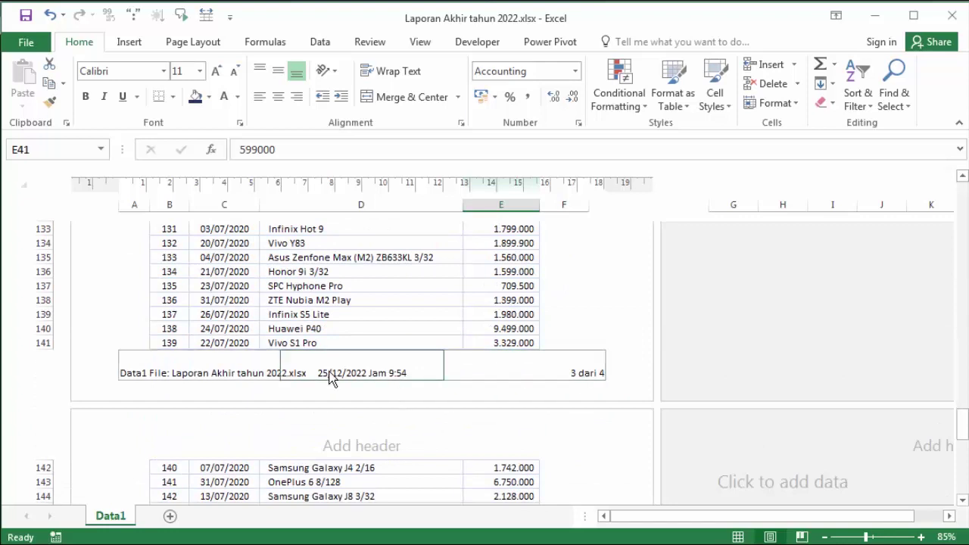
left_click(380, 270)
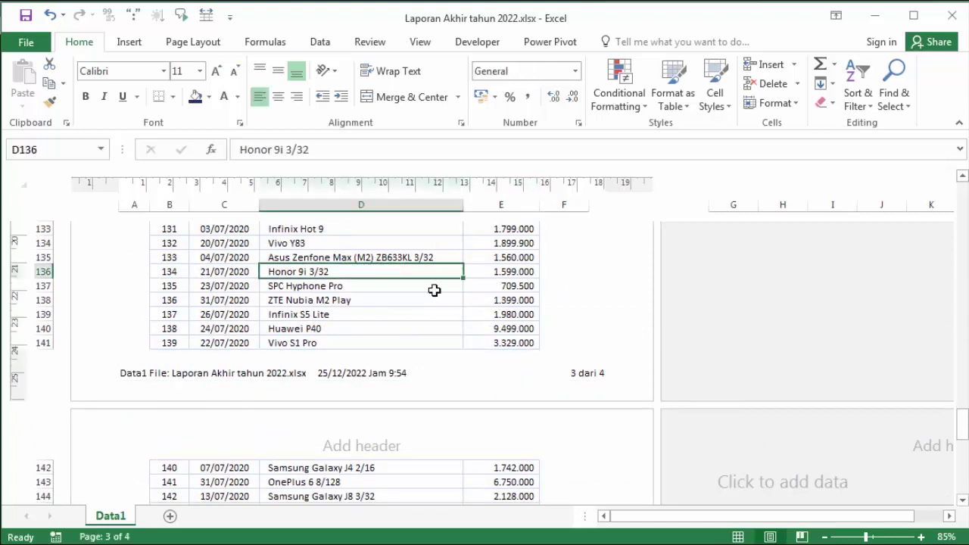
scroll(398, 304, "up", 8)
scroll(398, 304, "up", 6)
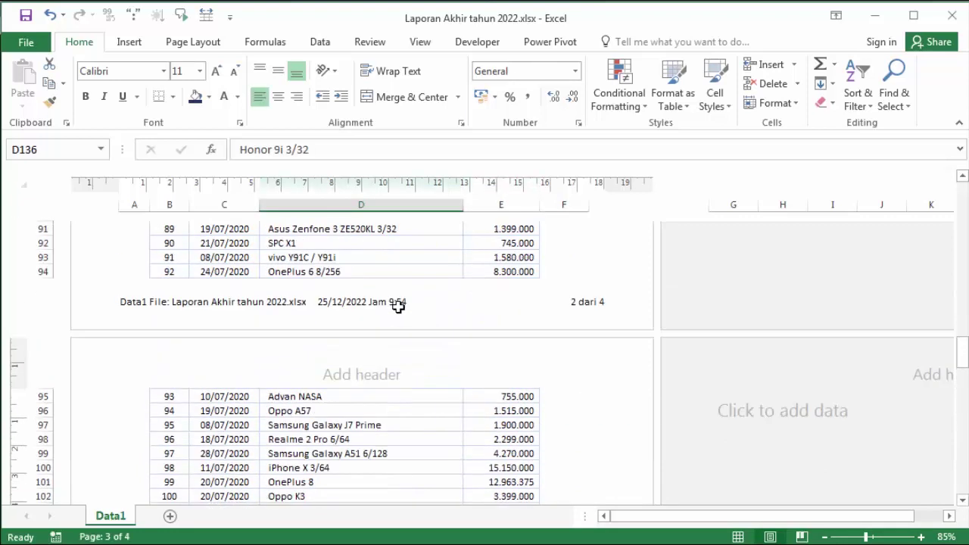
key("ctrl+p")
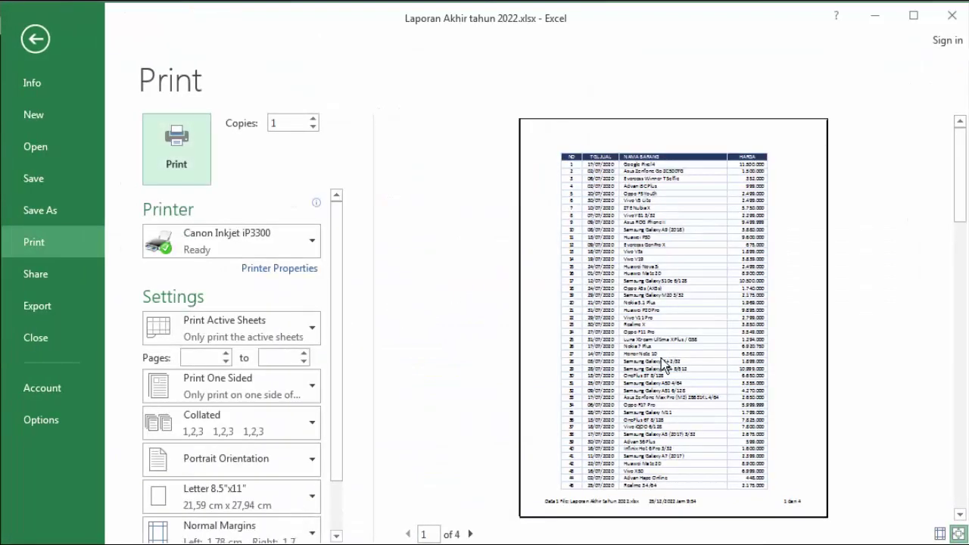
left_click(667, 354)
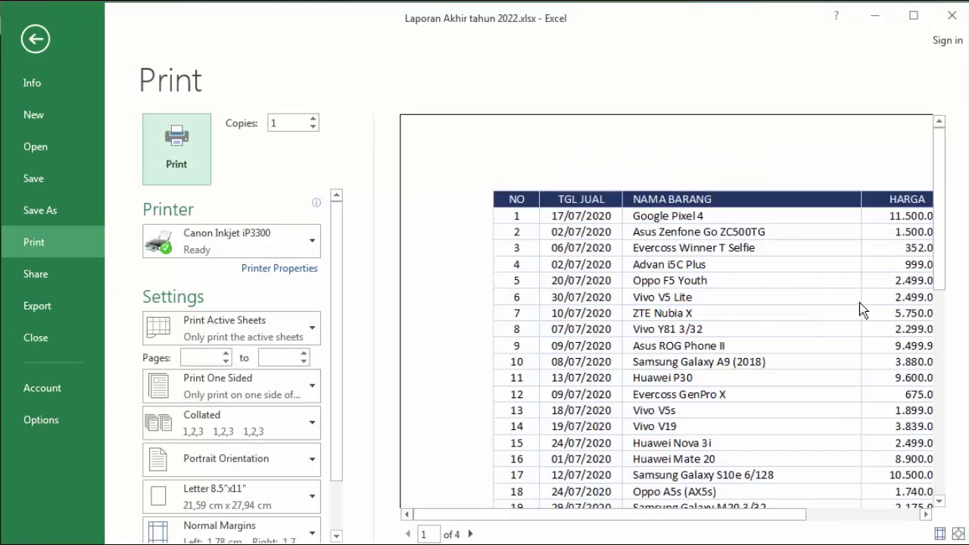
left_click_drag(943, 417, 938, 492)
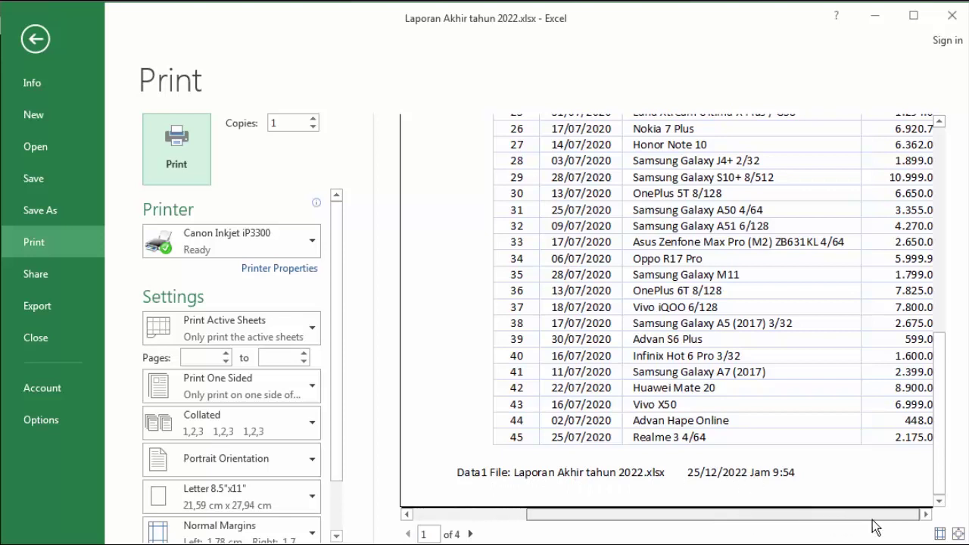
left_click(903, 514)
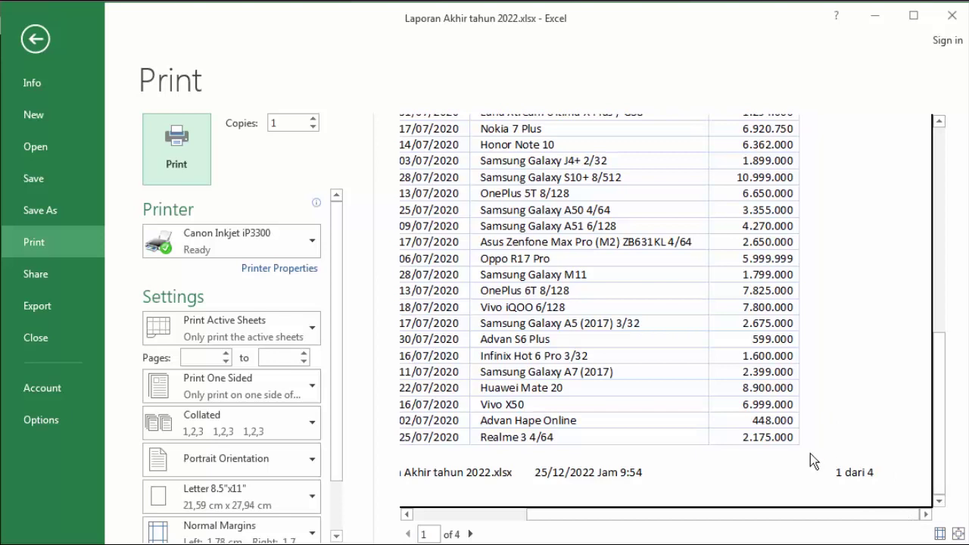
left_click(470, 534)
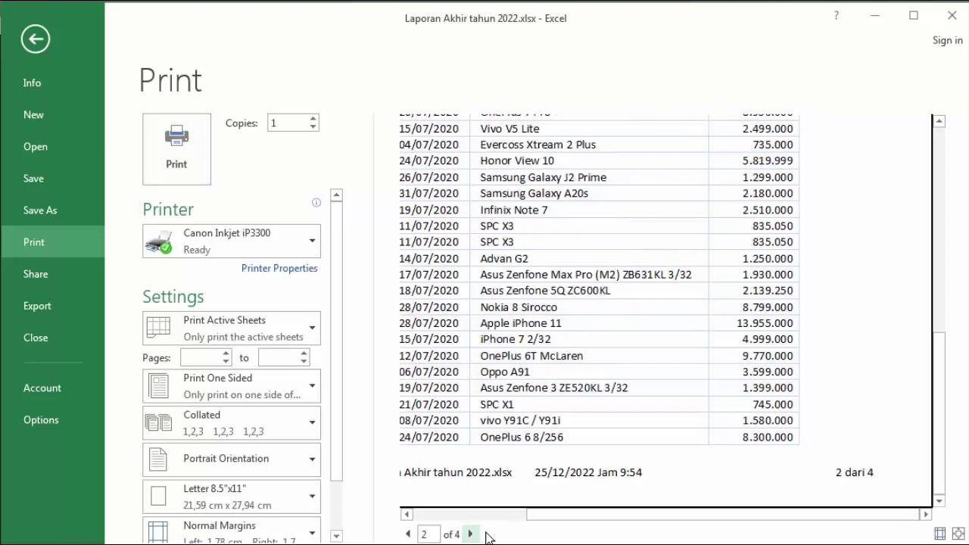
left_click(470, 534)
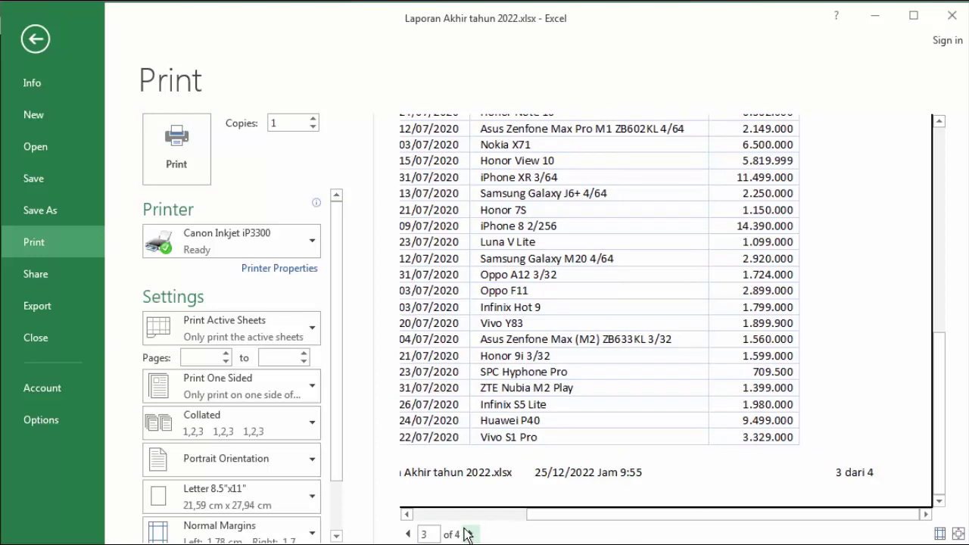
left_click(470, 534)
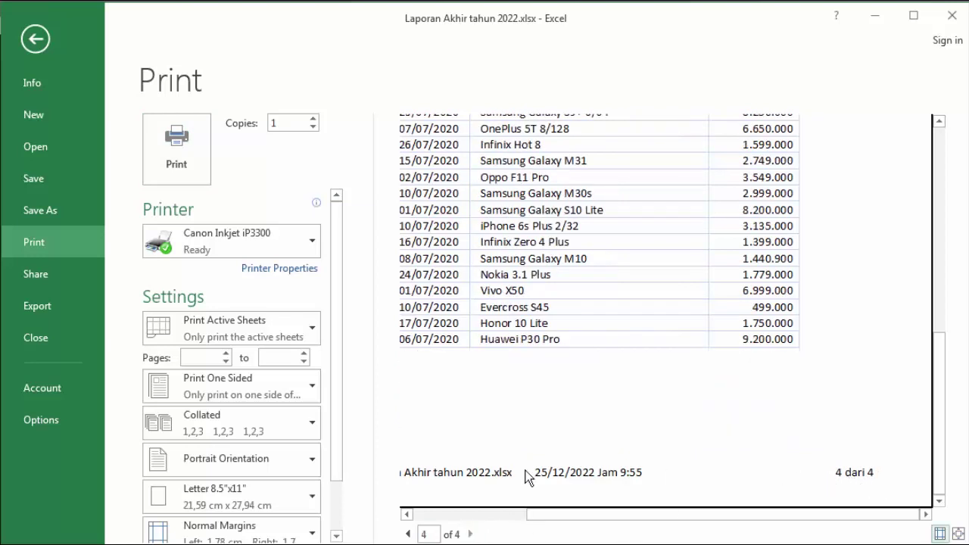
left_click_drag(541, 515, 472, 515)
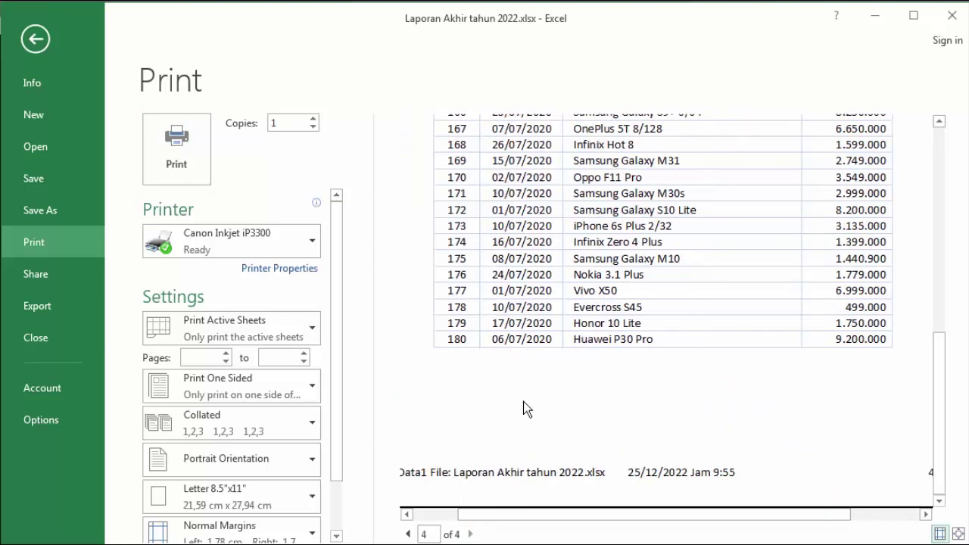
left_click(47, 43)
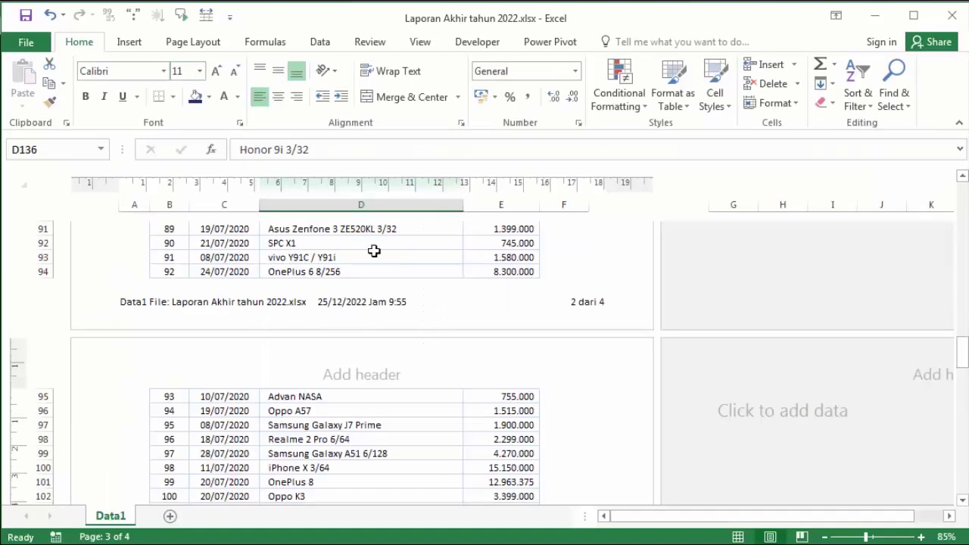
left_click(369, 396)
left_click(333, 423)
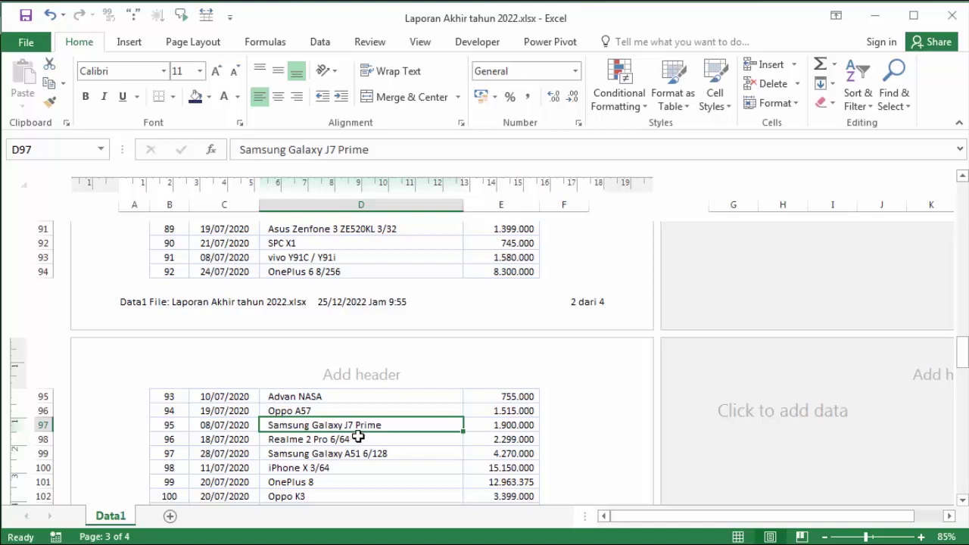
left_click(414, 411)
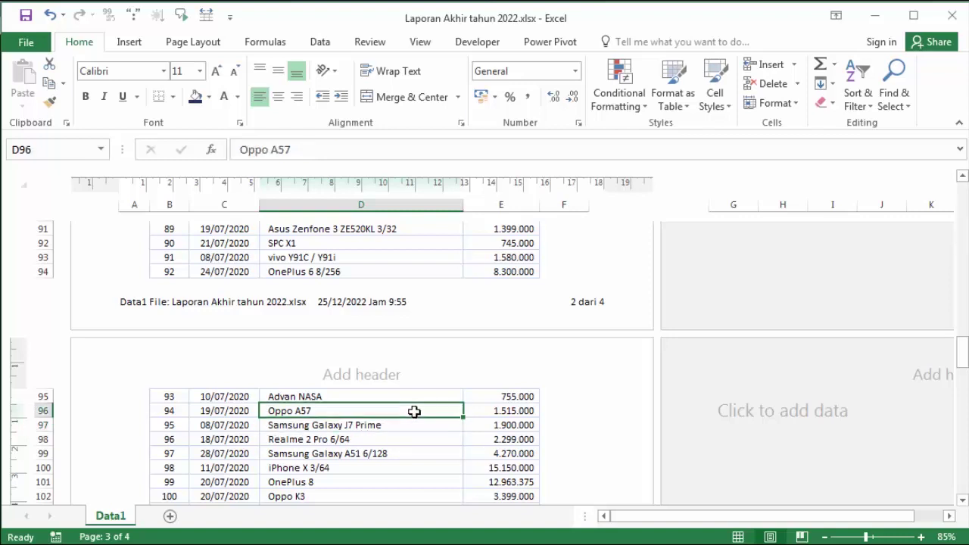